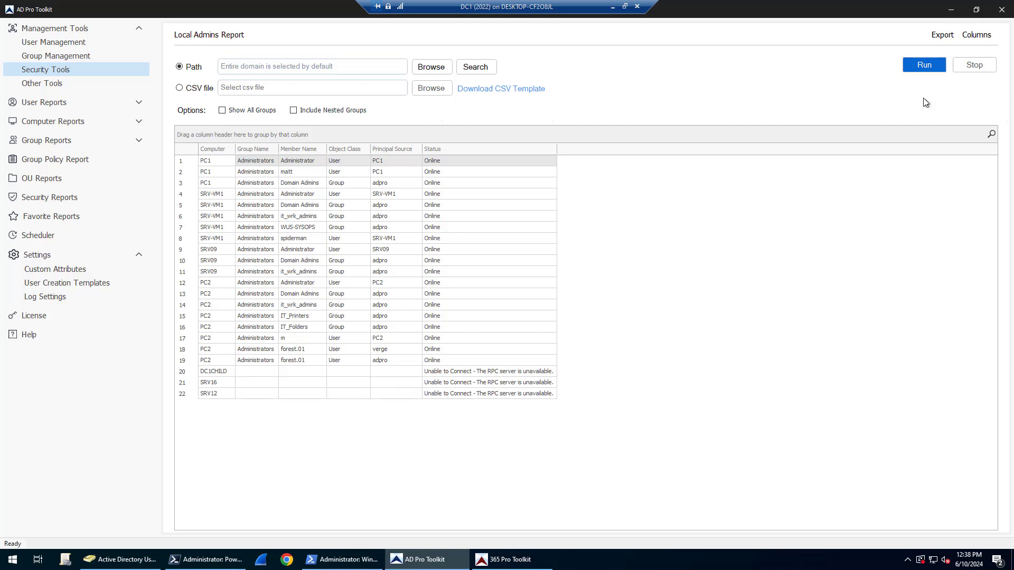
Open the Local Admins Report, set its path to the DEMO OU under ADPRO Computers, and run it
left_click(54, 72)
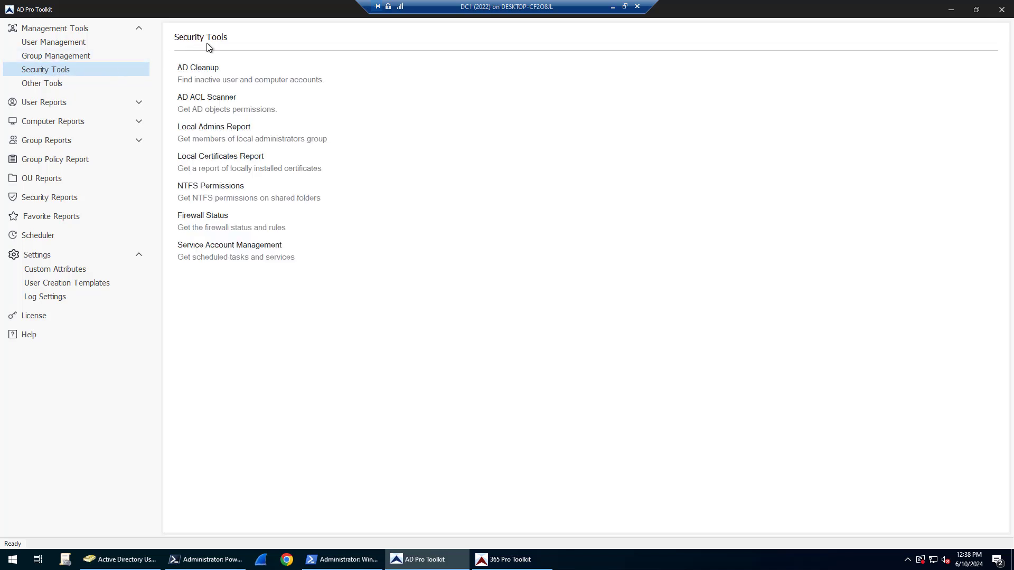
left_click(218, 132)
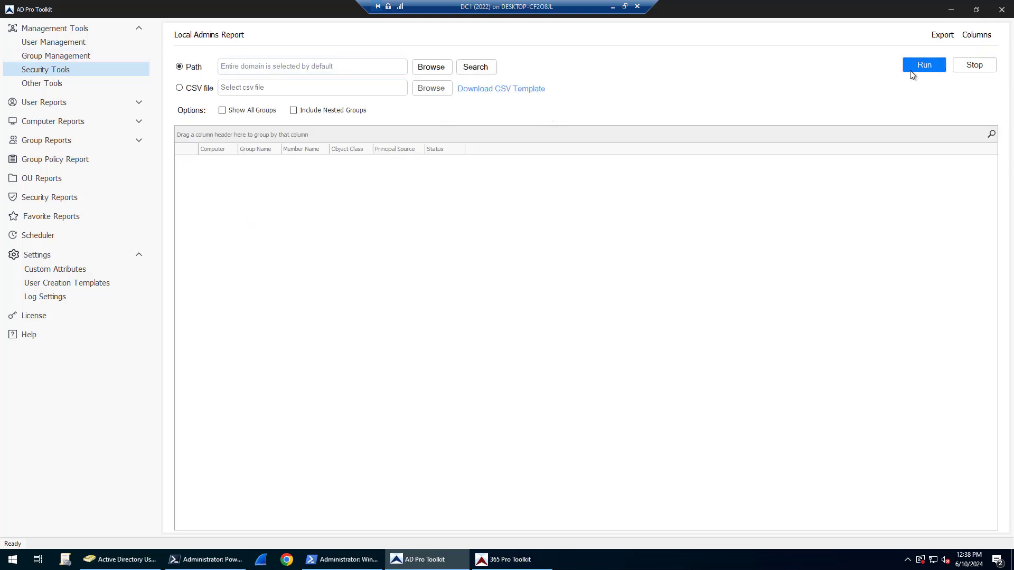
left_click(924, 65)
left_click(436, 69)
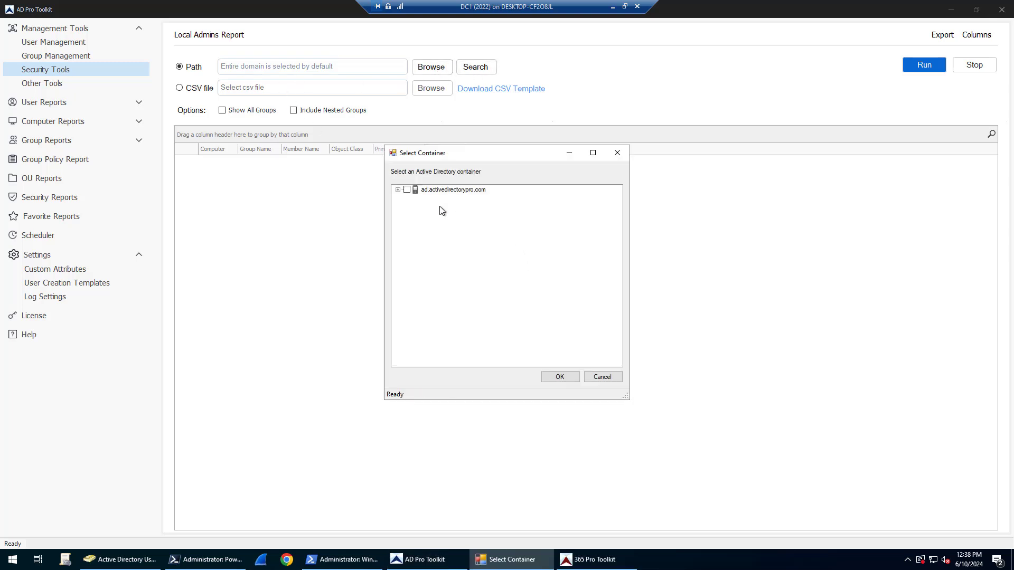
left_click(399, 190)
left_click(408, 198)
left_click(426, 232)
left_click(565, 377)
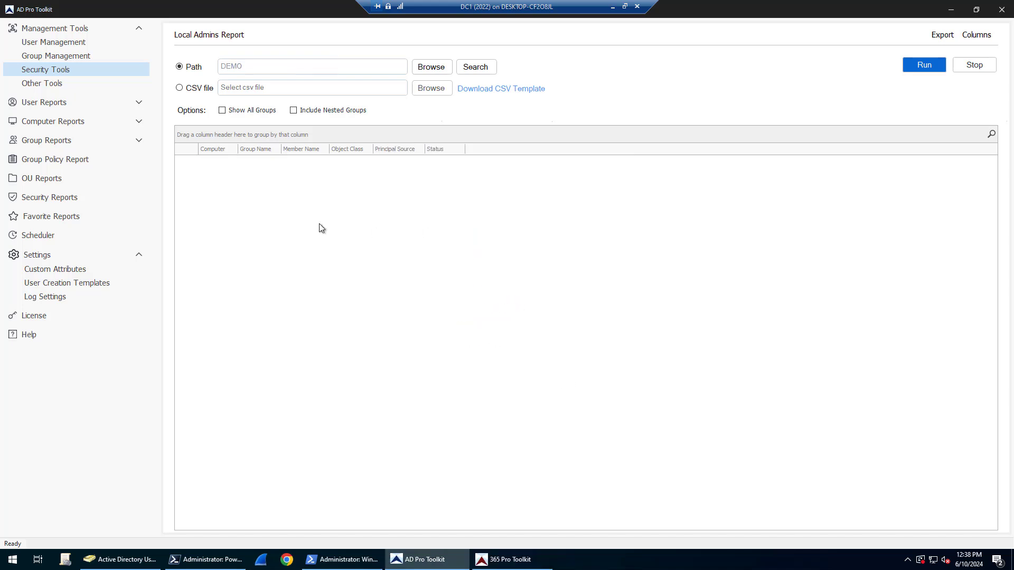
left_click(924, 65)
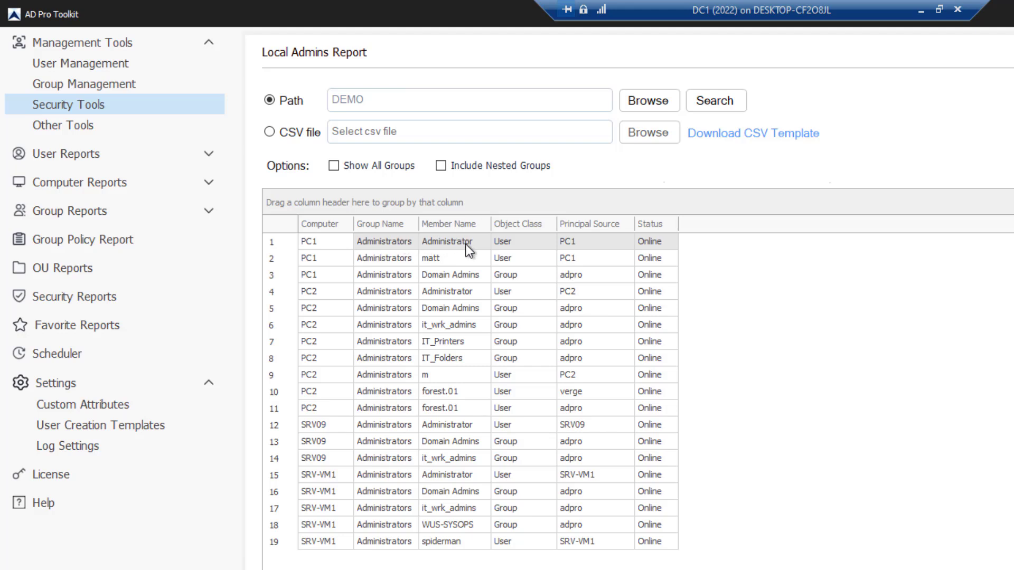
left_click(447, 258)
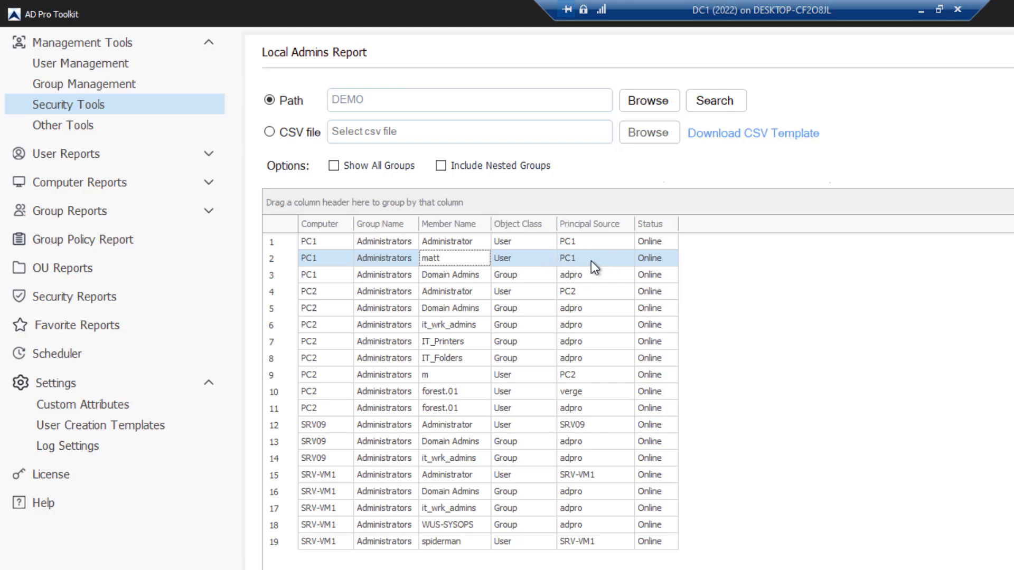
left_click(591, 273)
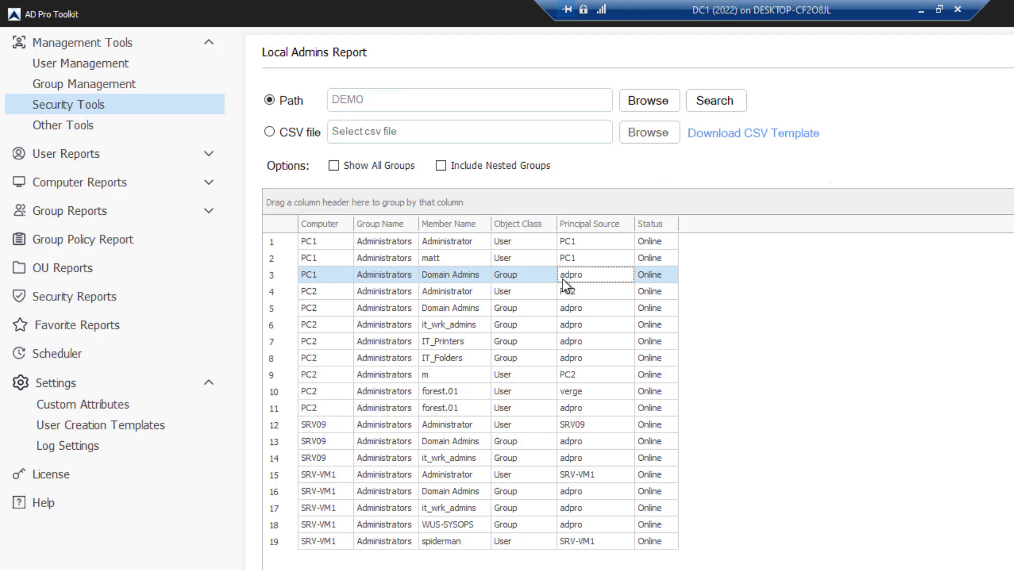
left_click(440, 259)
left_click(600, 257)
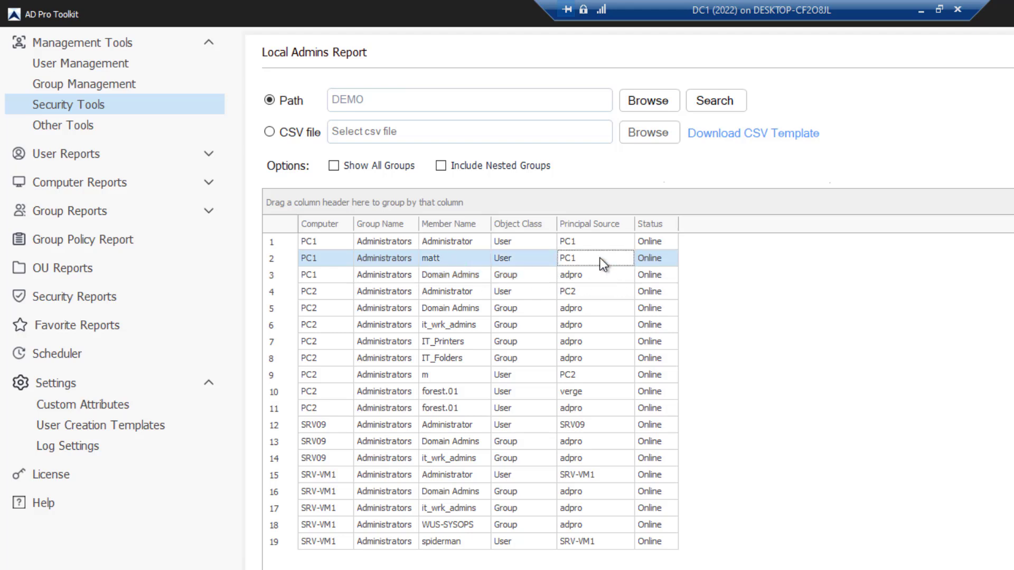
left_click(468, 275)
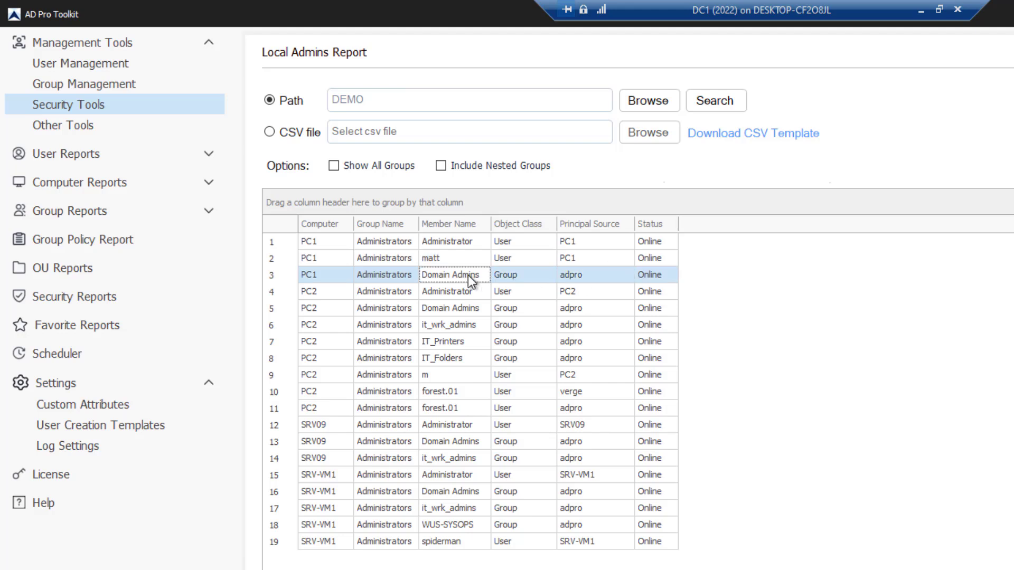
left_click(587, 275)
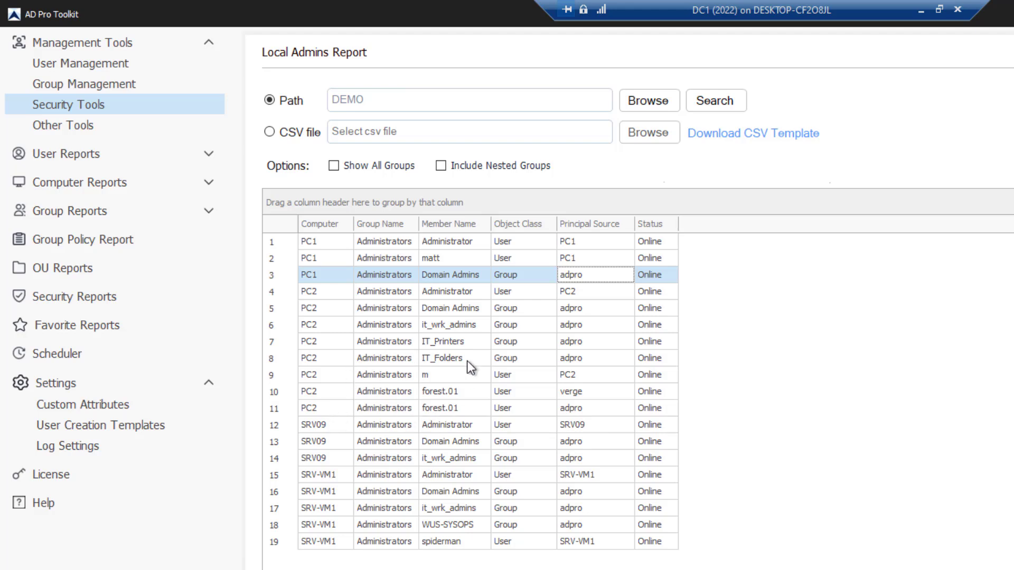
left_click(448, 375)
left_click(457, 392)
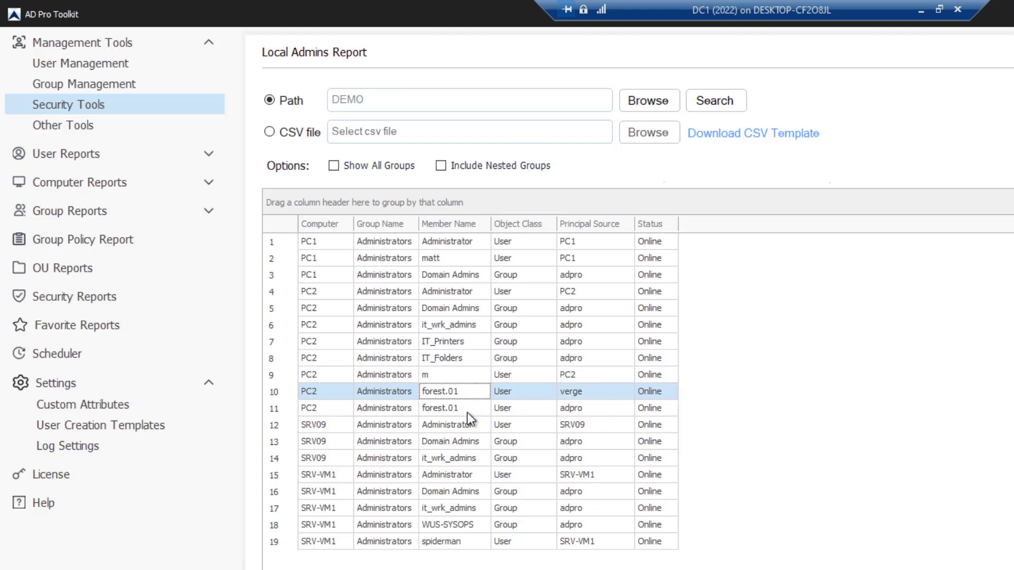
left_click(599, 392)
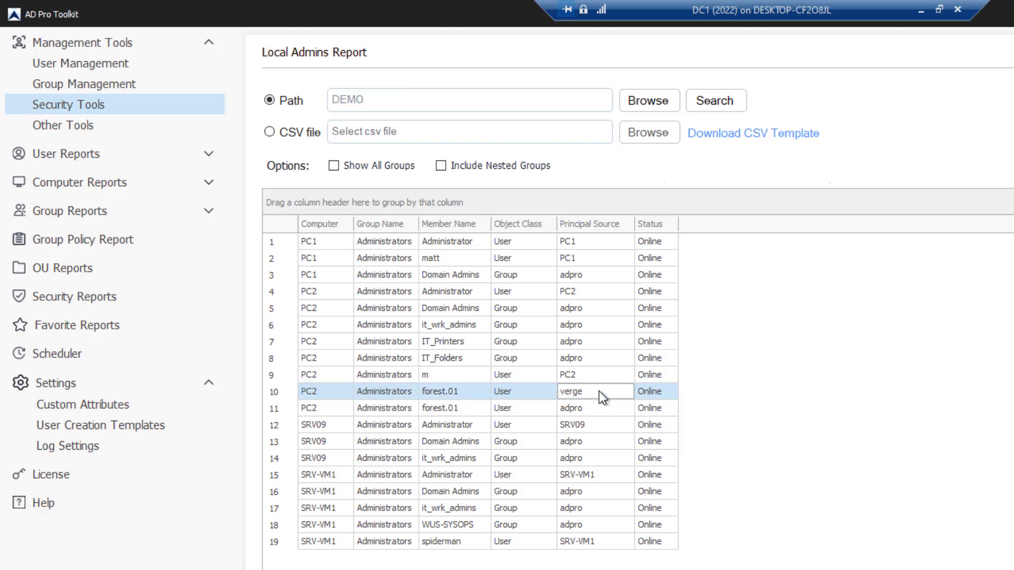
left_click(428, 409)
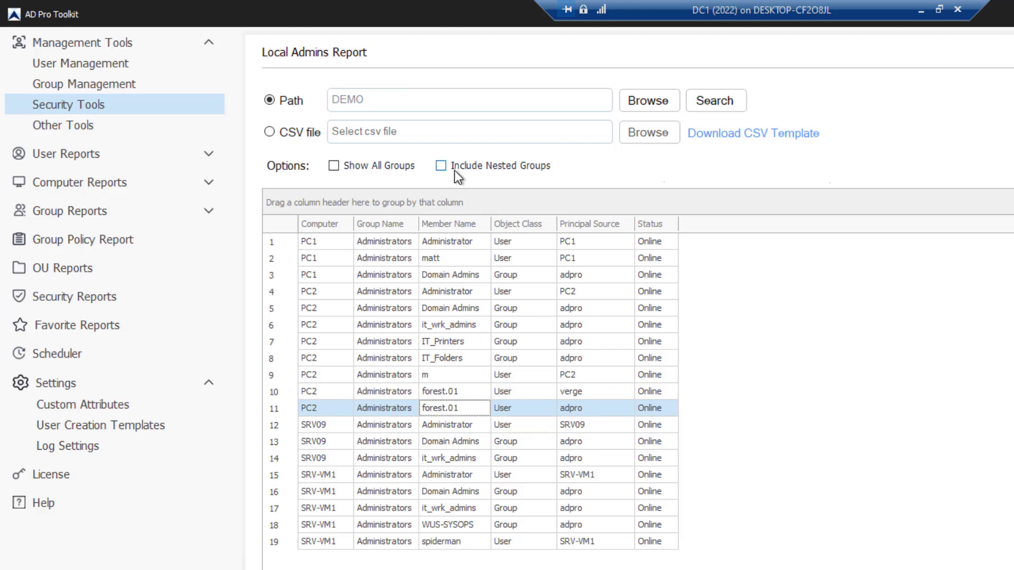
Turn on Show All Groups, rerun the report, and sort rows by Group Name ascending
left_click(334, 167)
left_click(925, 64)
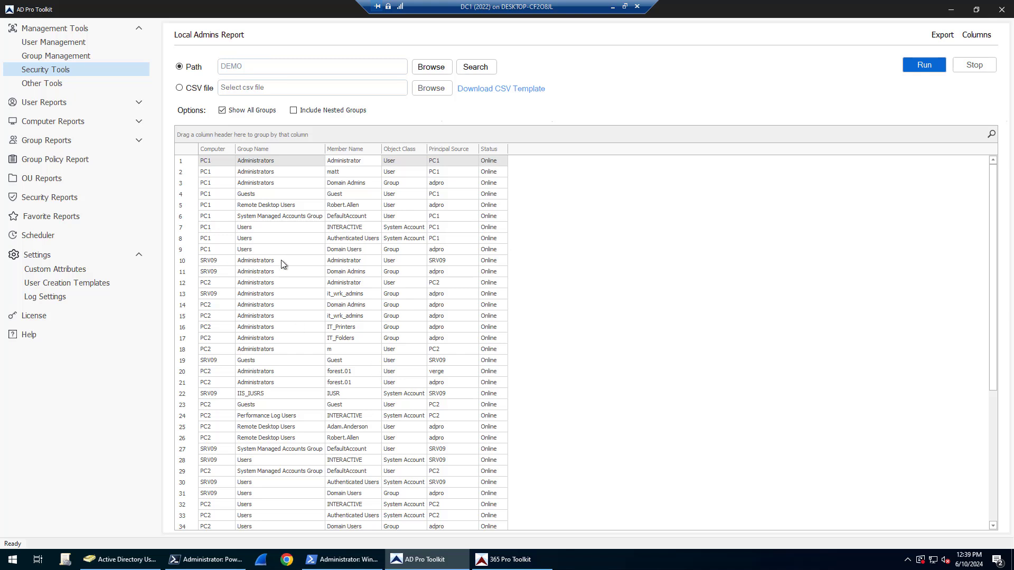
left_click(271, 145)
left_click(274, 149)
Review the Performance Log Users and Remote Desktop Users entries, including those on PC2
scroll(289, 348, "down", 5)
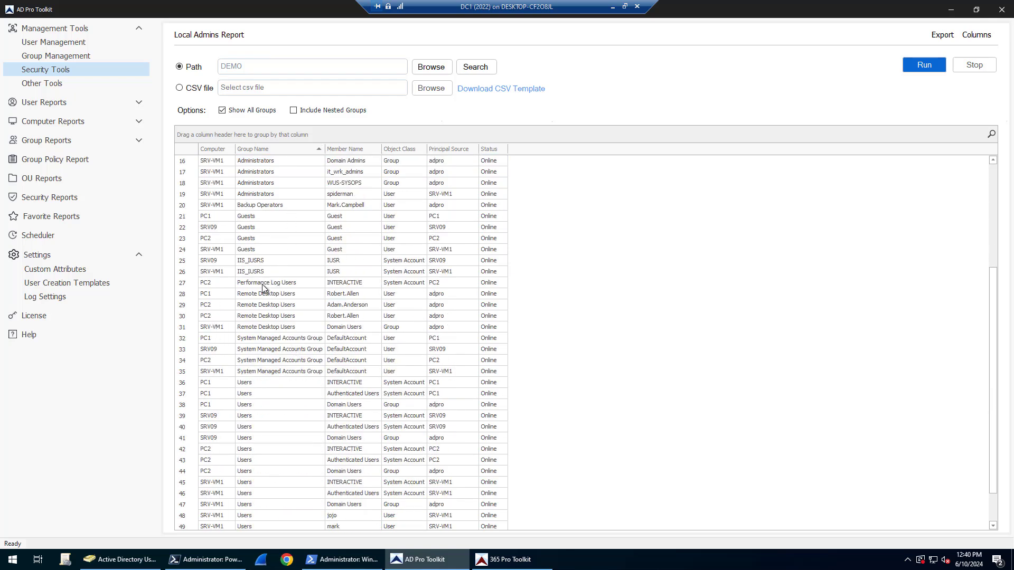
left_click(255, 287)
scroll(262, 318, "down", 1)
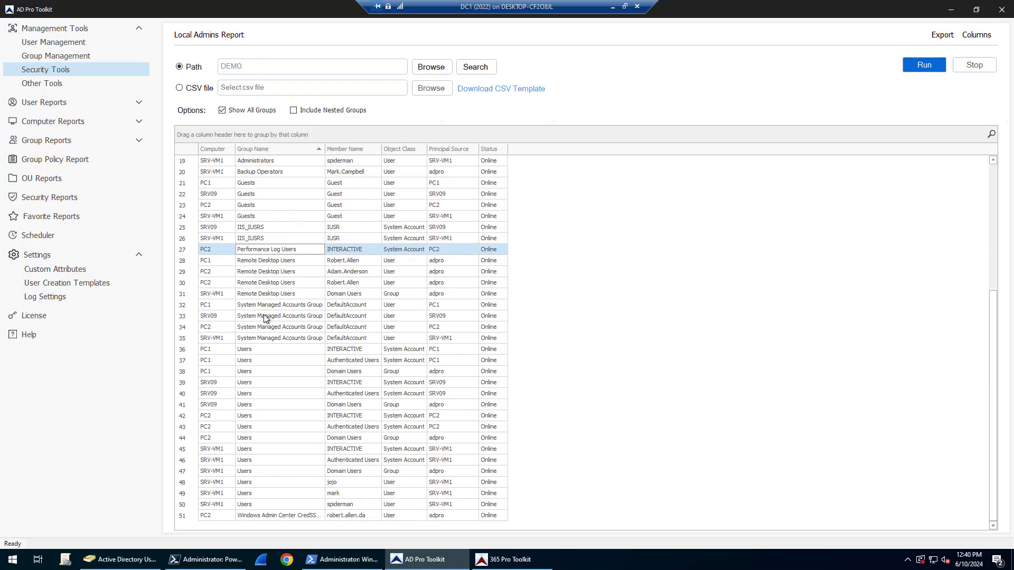
left_click(271, 261)
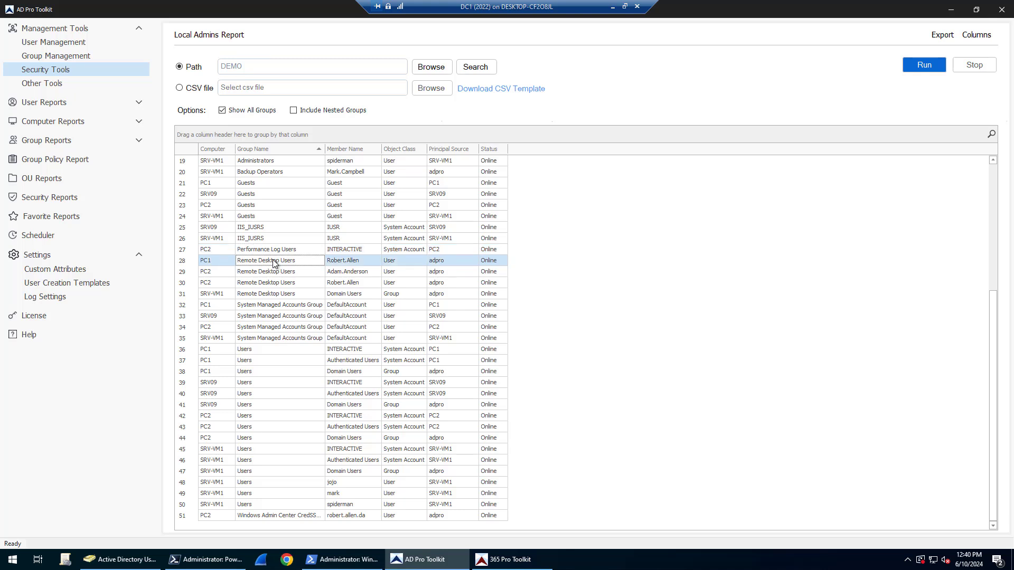
left_click(300, 272)
left_click(301, 283)
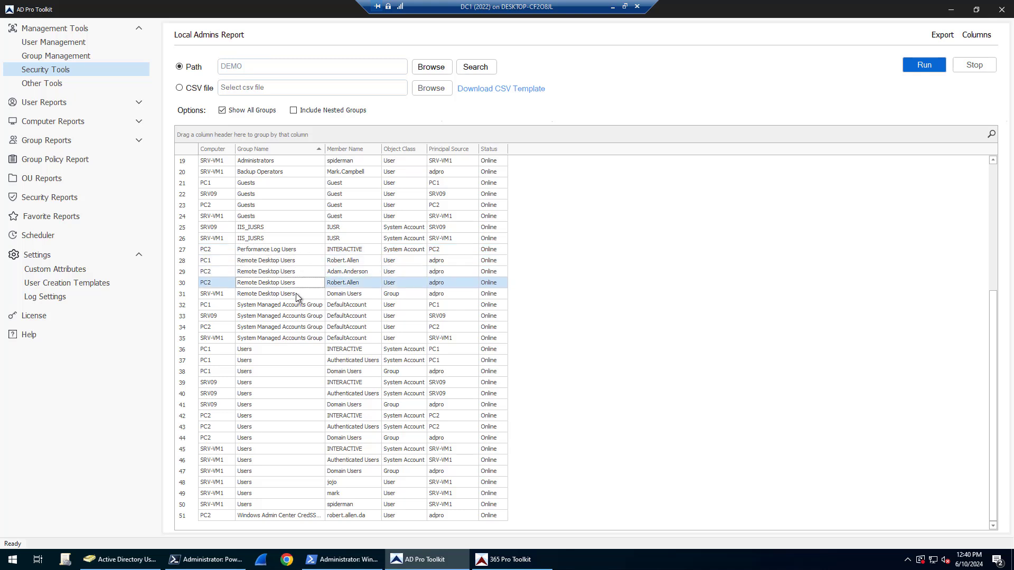
scroll(298, 262, "up", 6)
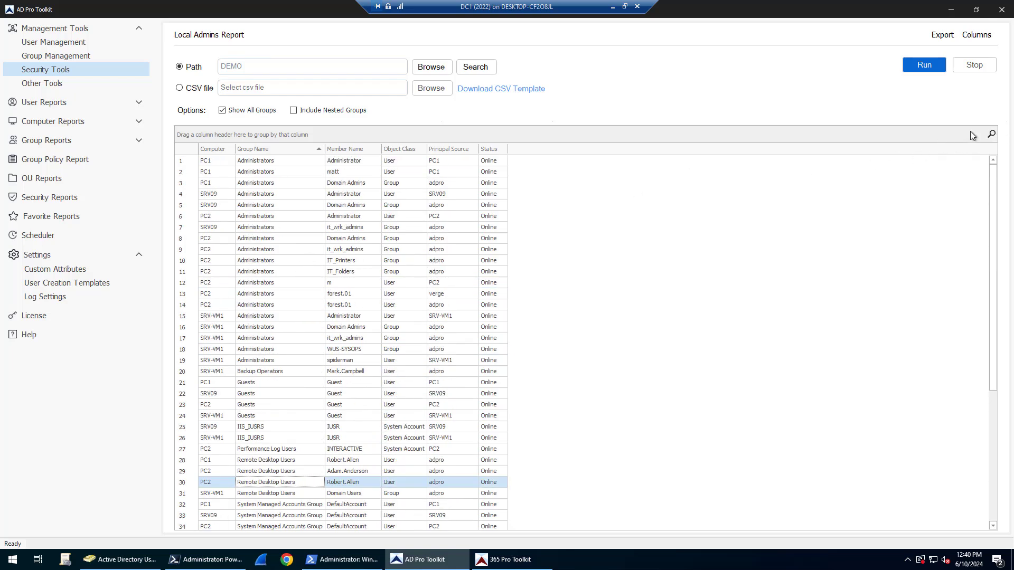
Filter the results for 'mat' and then 'remote', clearing each search to show all rows
left_click(991, 134)
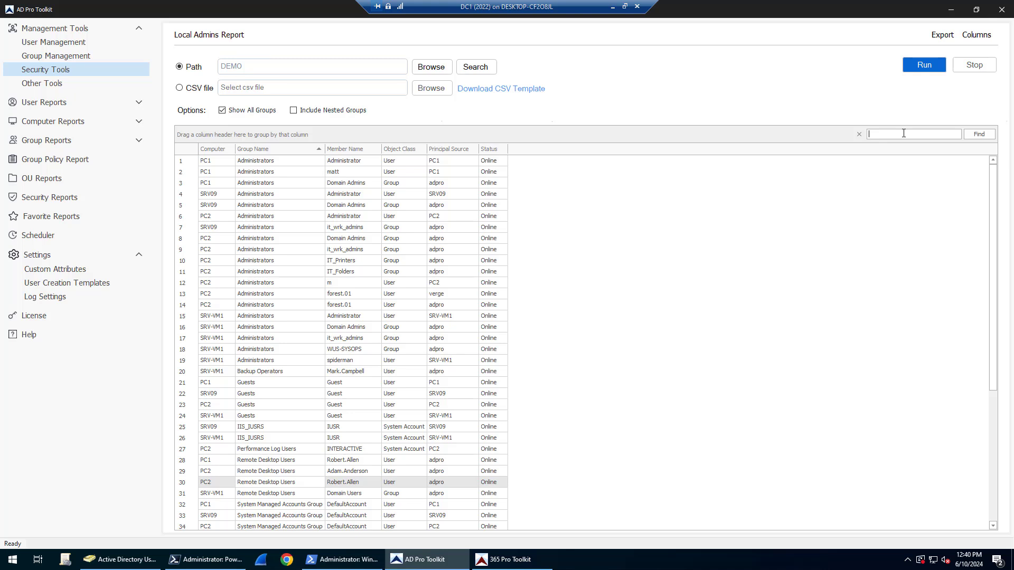
type("matt")
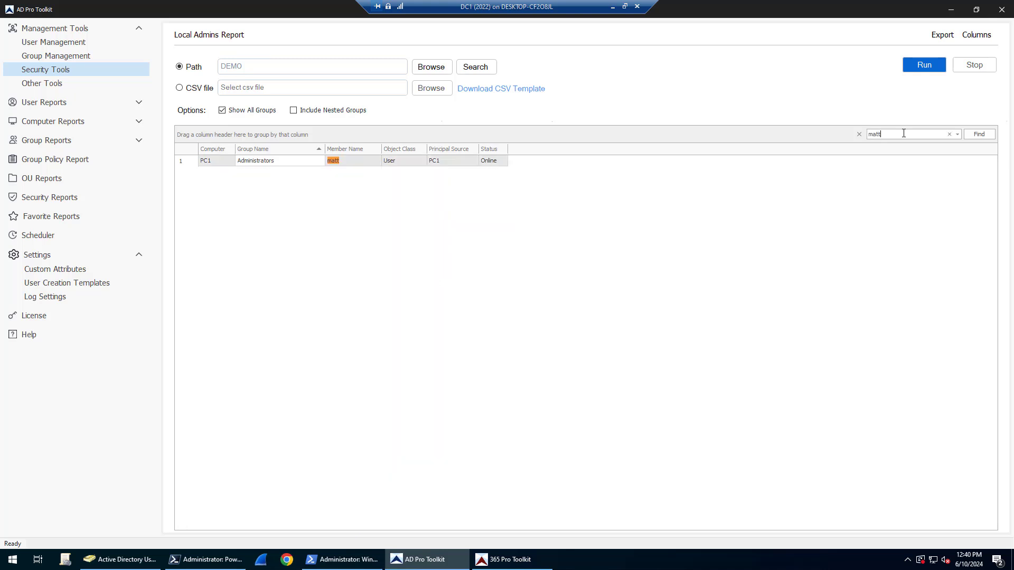
left_click(949, 134)
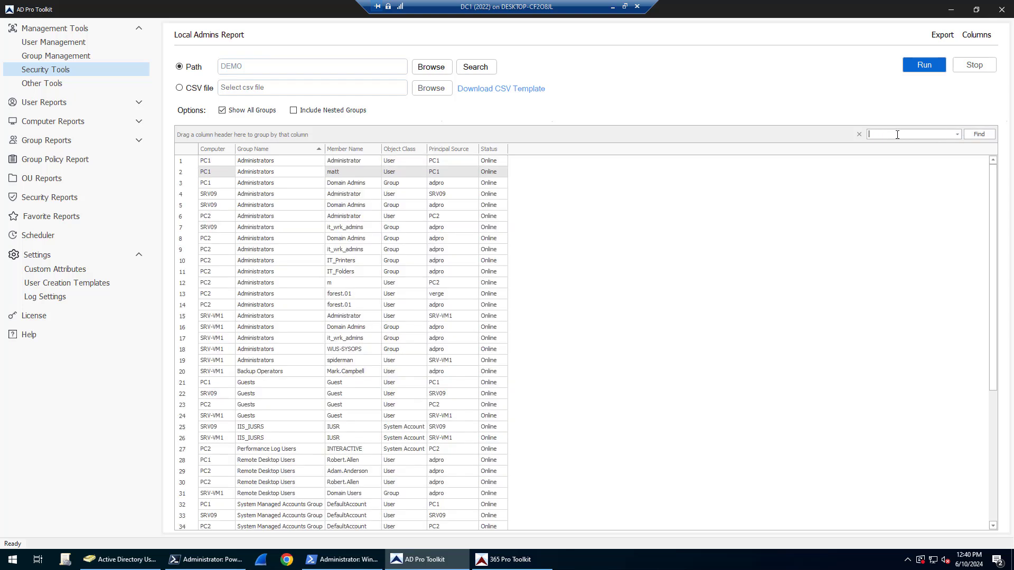
type("remote")
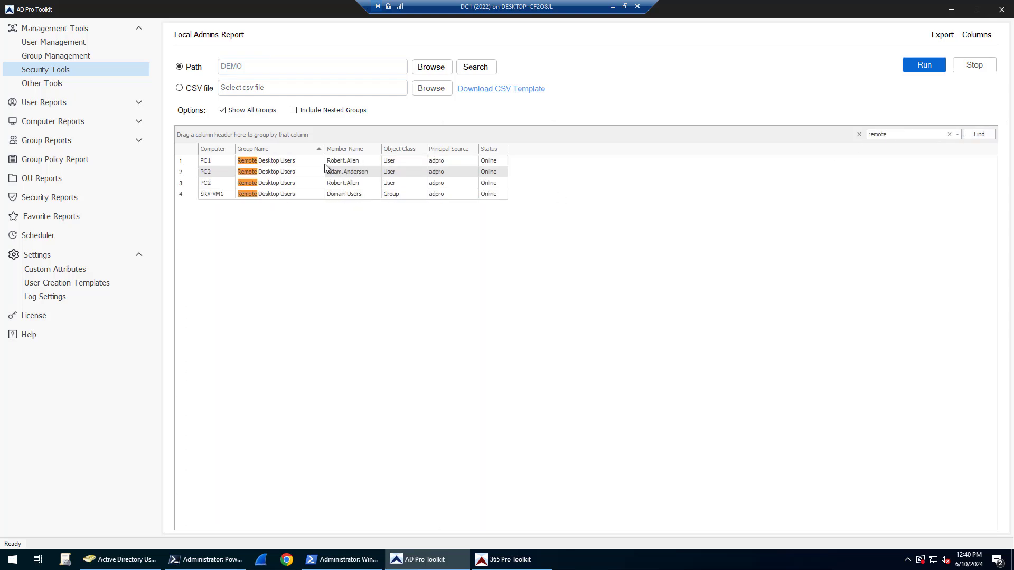
left_click(950, 134)
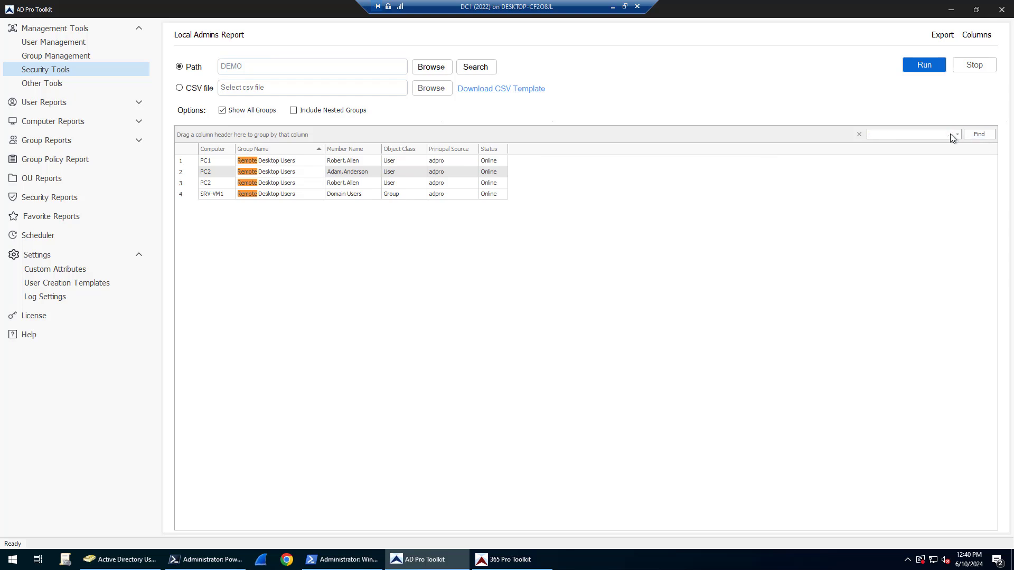
Replace Show All Groups with Include Nested Groups and rerun to list IT_Folders members on PC2
left_click(222, 112)
left_click(295, 110)
left_click(918, 67)
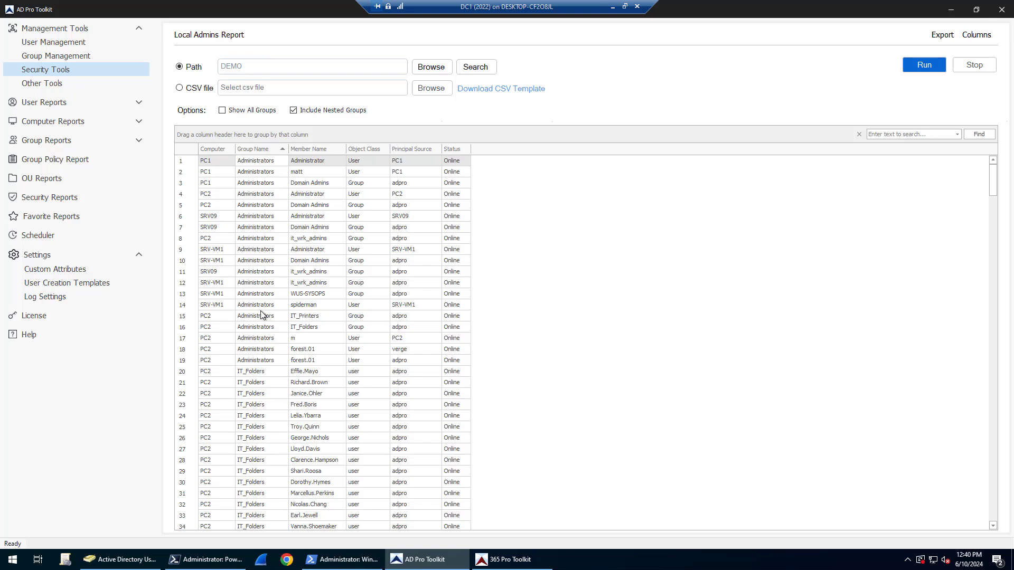
scroll(269, 295, "down", 1)
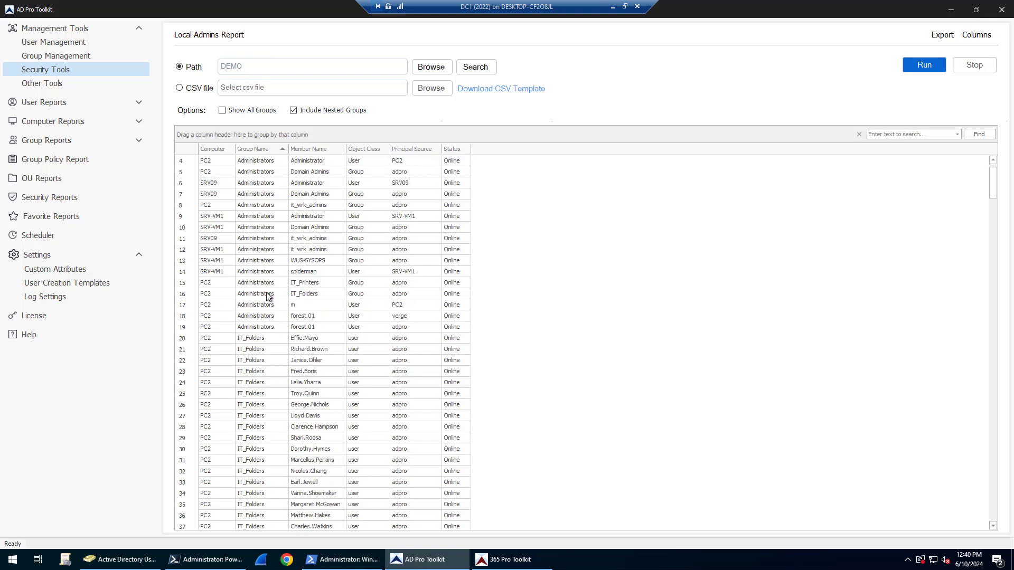
scroll(268, 295, "down", 3)
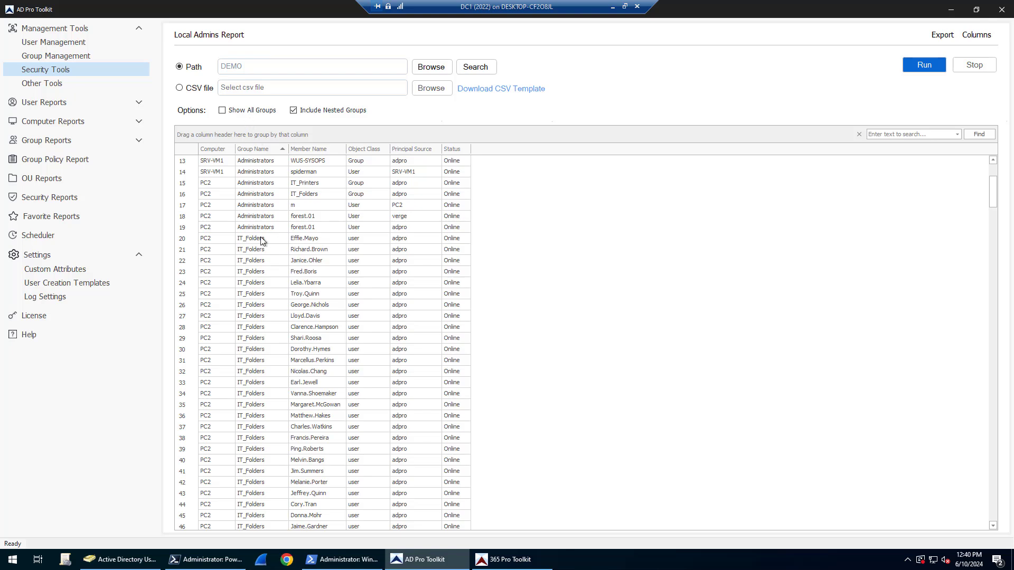
scroll(249, 209, "up", 3)
Tick Password Expired, Password Last Set, Password Expiration Date and Account Enabled in the Column Chooser
left_click(977, 35)
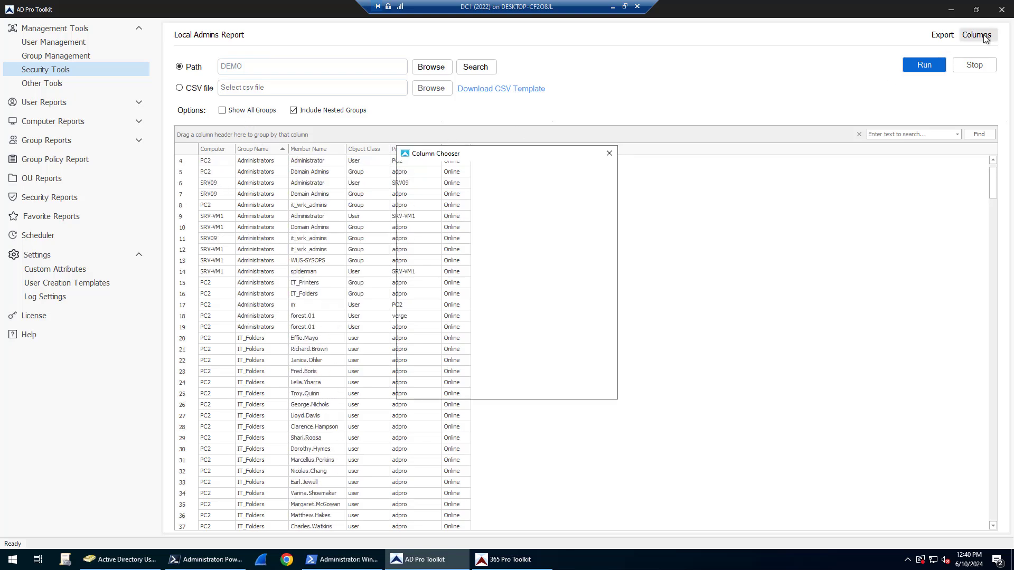
left_click_drag(499, 153, 636, 116)
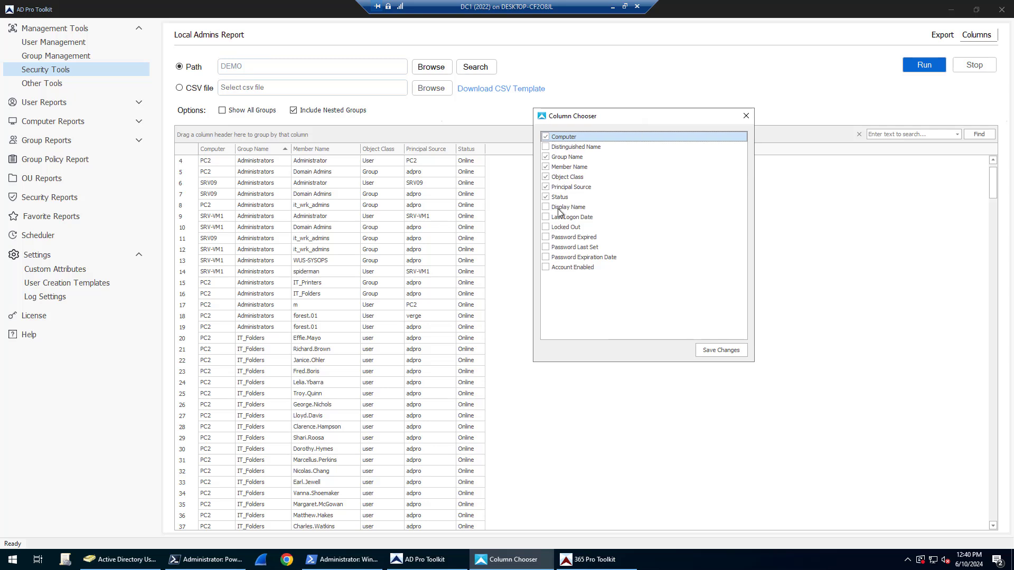
left_click(547, 240)
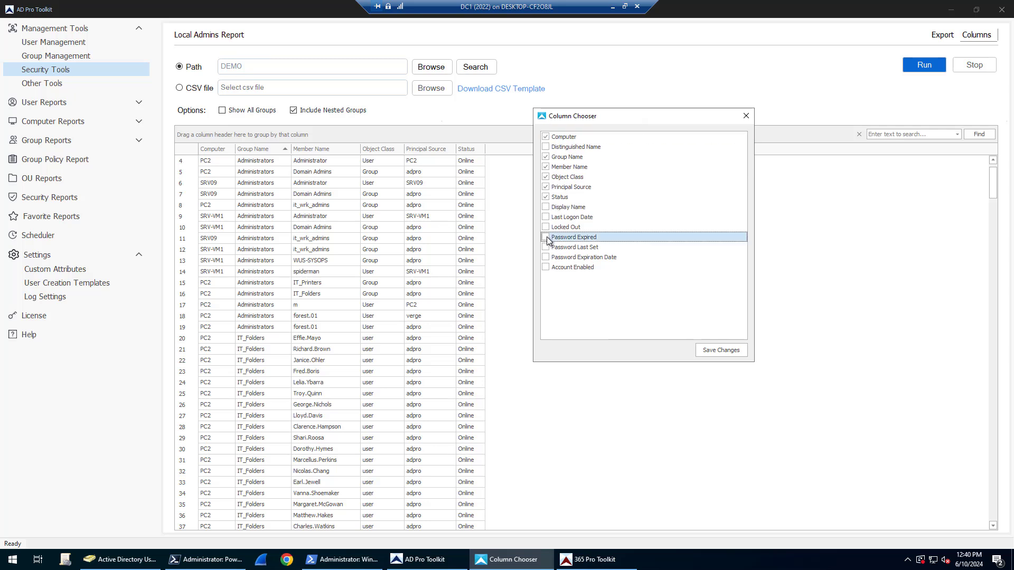
left_click(547, 238)
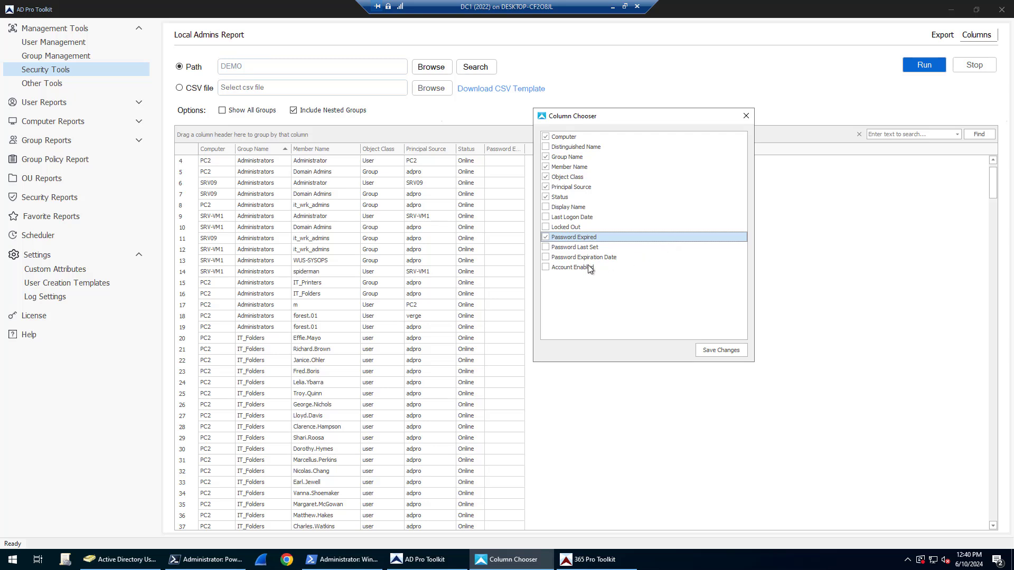
left_click(547, 247)
left_click(546, 247)
left_click(546, 258)
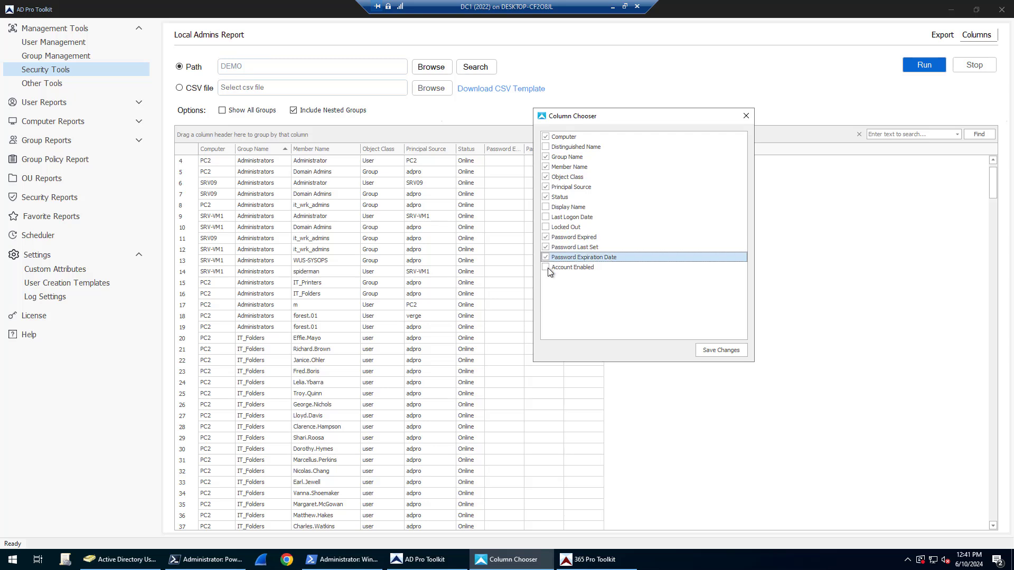
left_click(548, 268)
Save the column changes and rerun the report so the new columns fill in
left_click(727, 350)
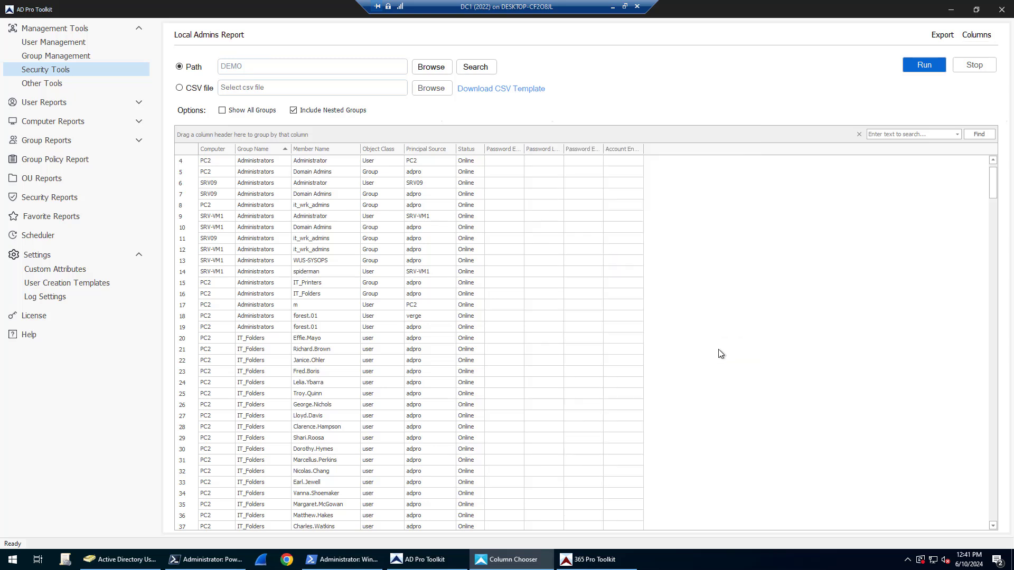
left_click(933, 65)
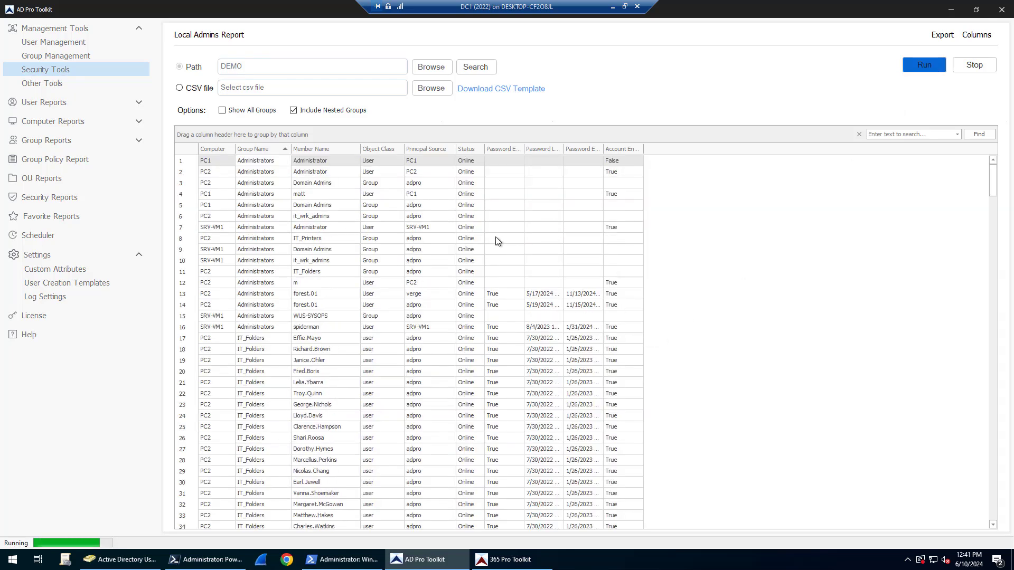
left_click(639, 196)
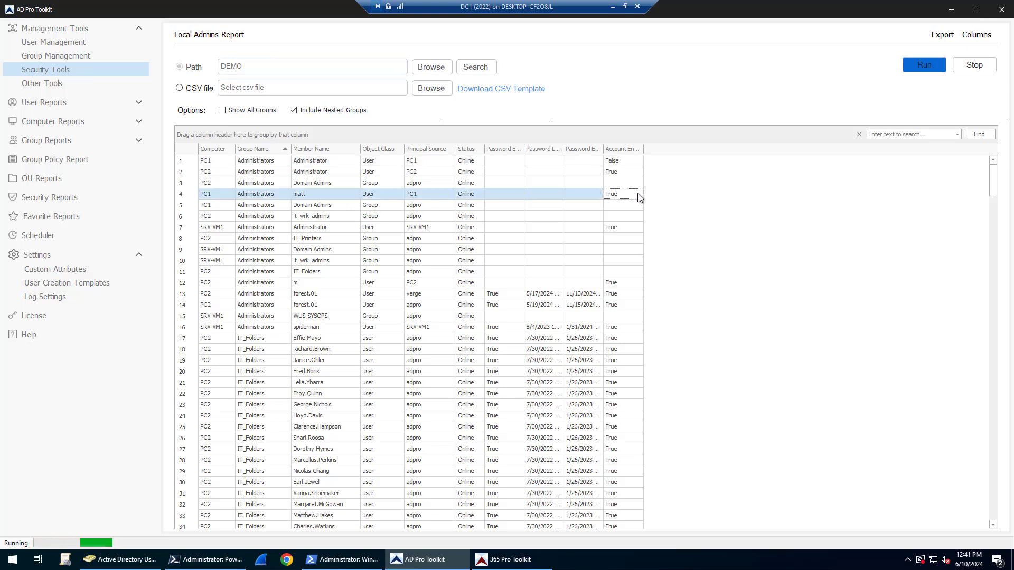
left_click(322, 338)
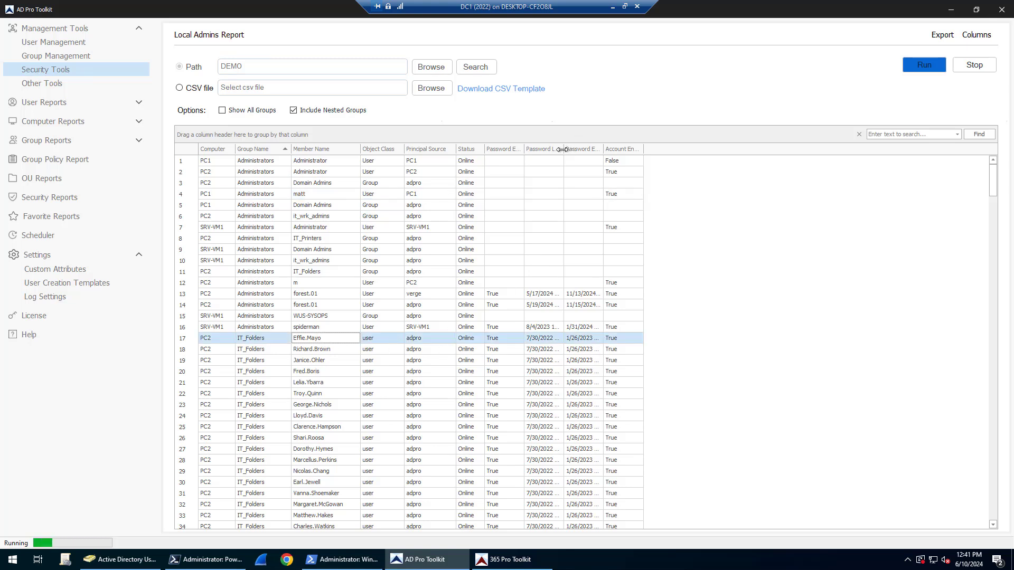
Widen the Password Last Set, Password Expiration Date and Account Enabled columns to show full values
left_click_drag(563, 149, 600, 149)
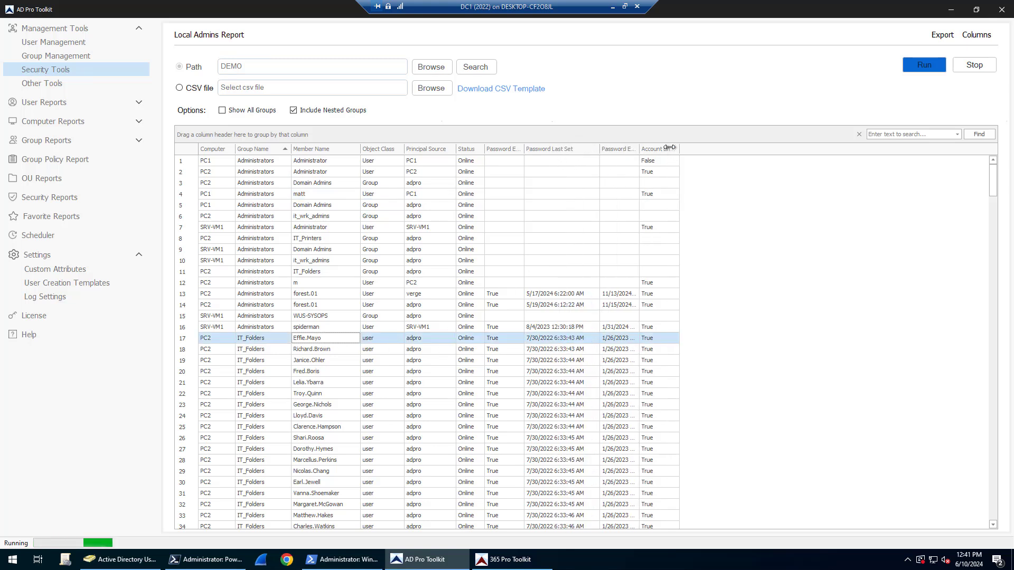
left_click_drag(669, 148, 670, 149)
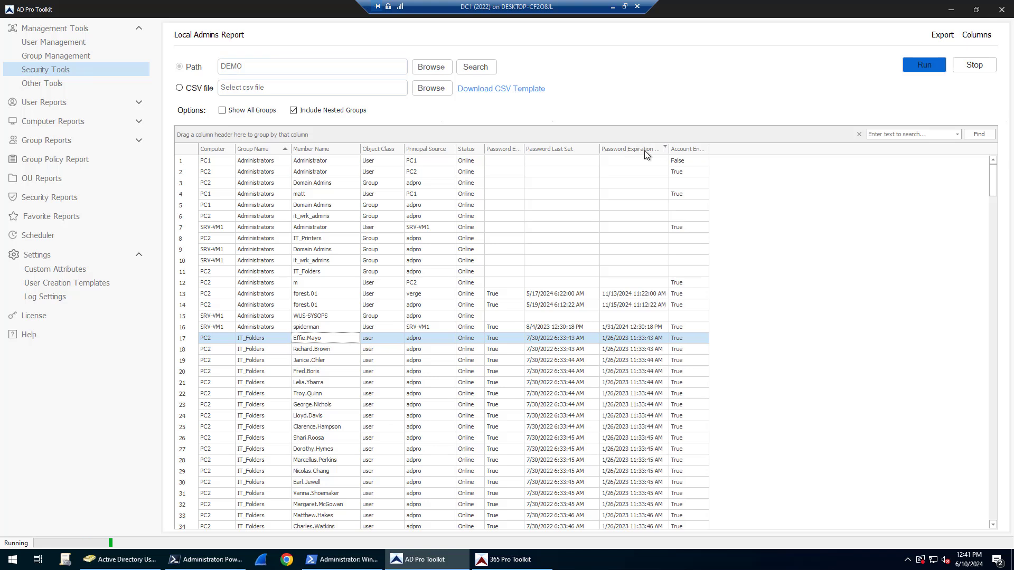
double_click(708, 149)
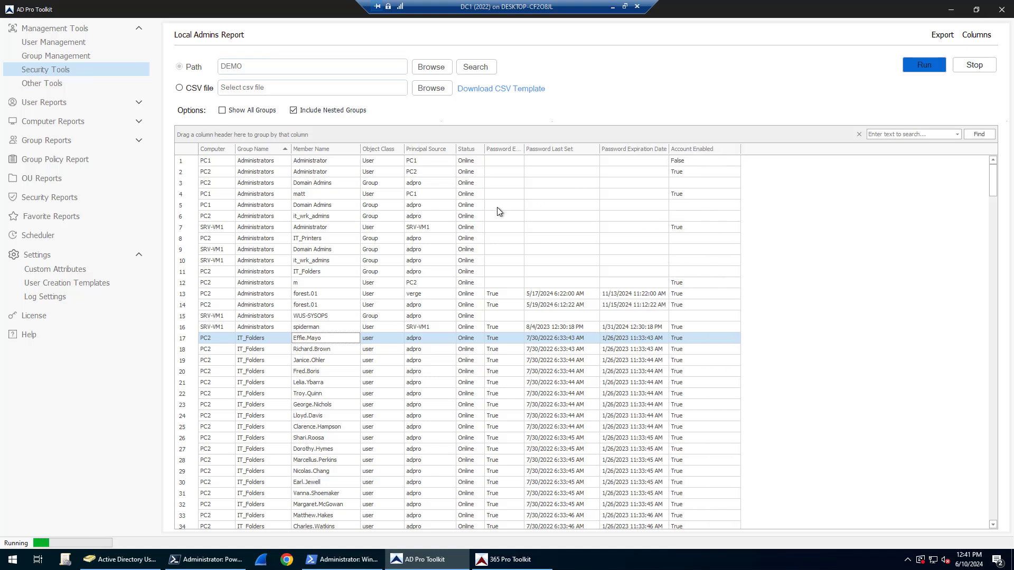
left_click(708, 193)
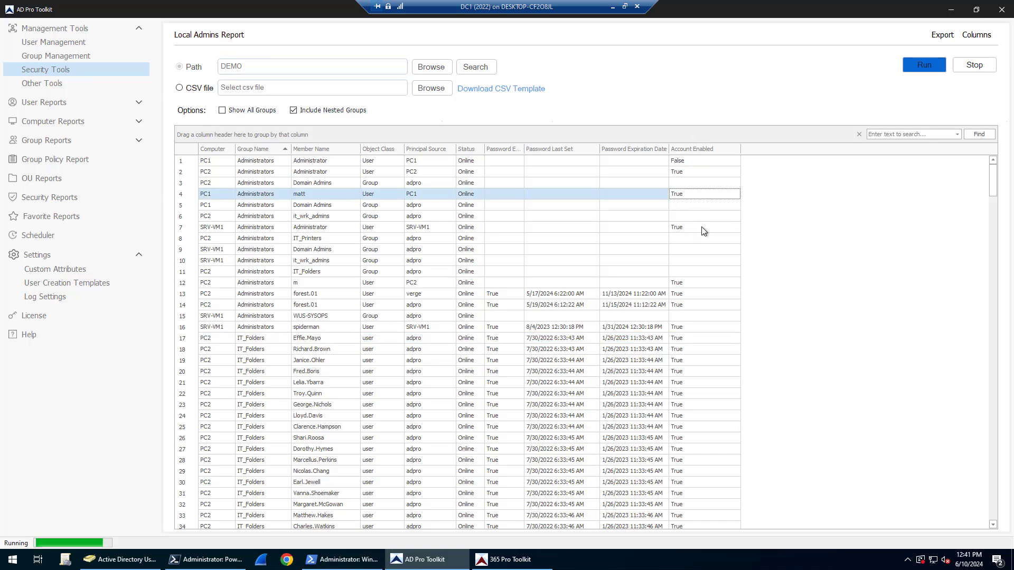
scroll(704, 231, "down", 20)
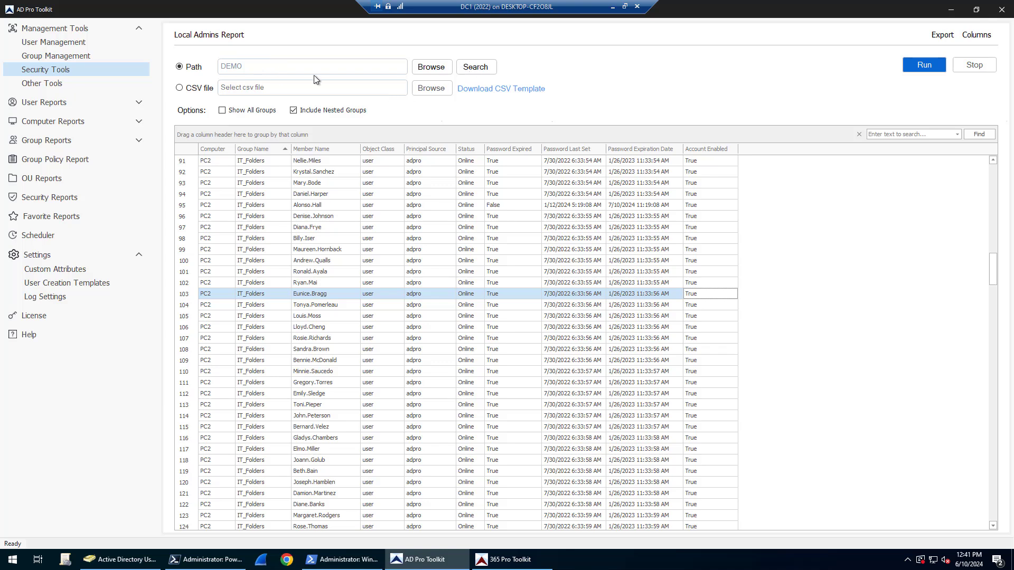
Run the report for computer PC2 only, then switch the input source to CSV file
left_click(470, 68)
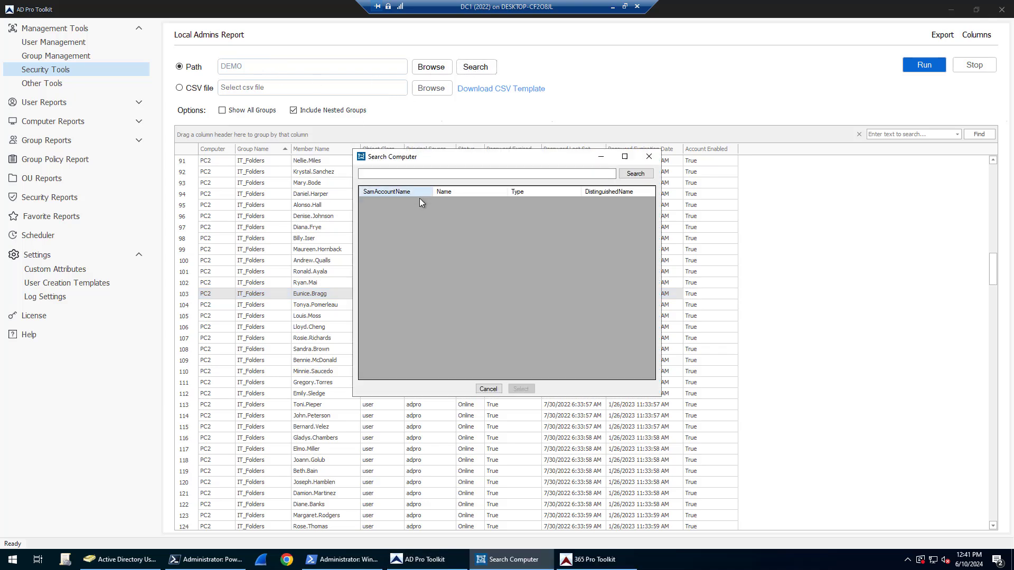
left_click(436, 175)
type("pc")
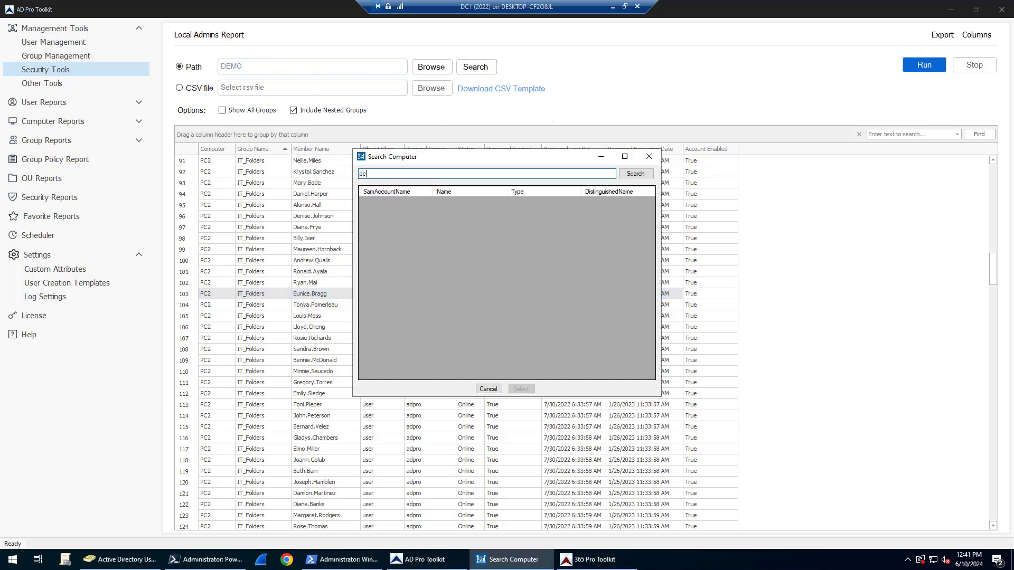
type("2")
left_click(635, 174)
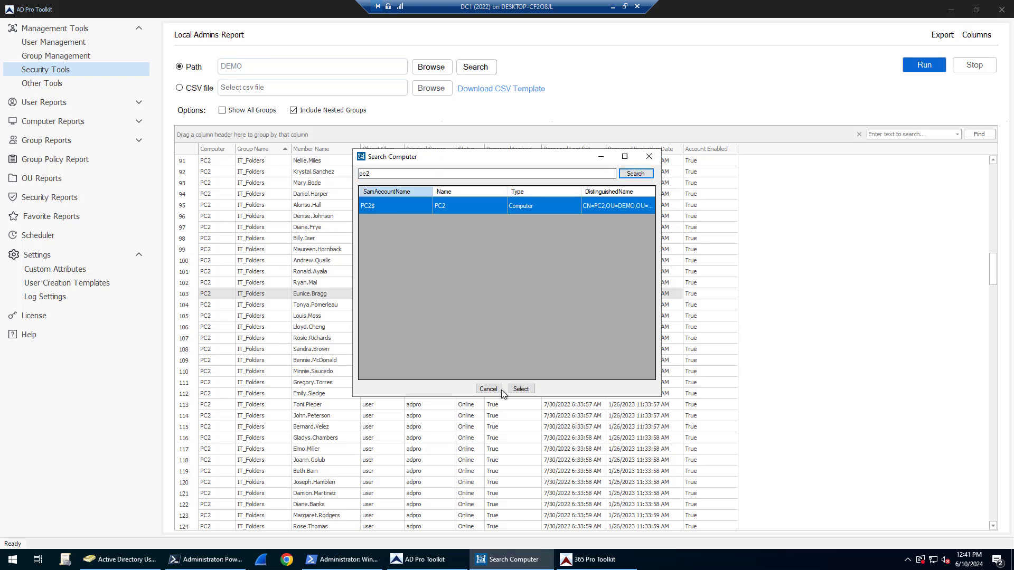
left_click(521, 390)
left_click(922, 63)
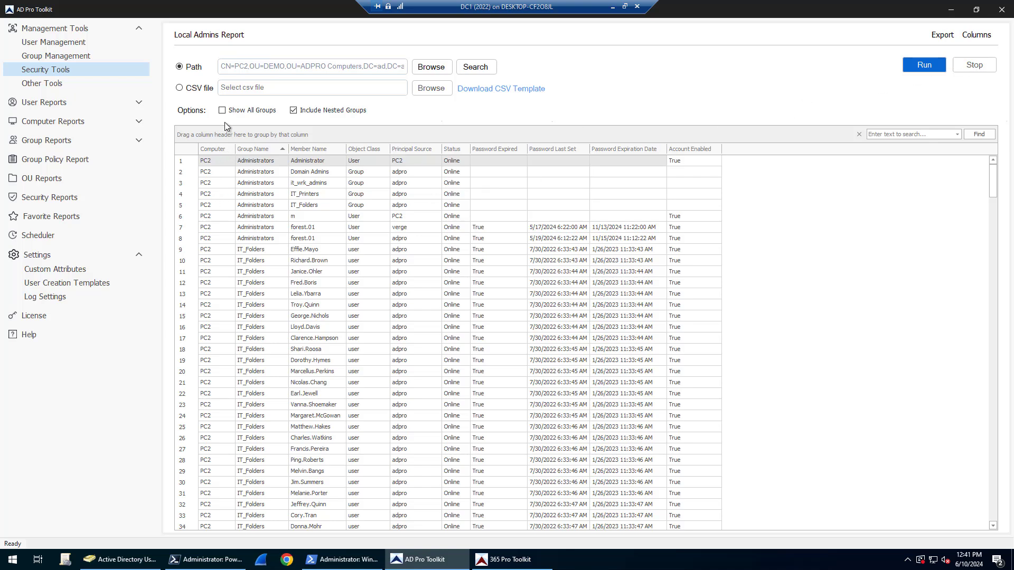
left_click(179, 87)
left_click(277, 88)
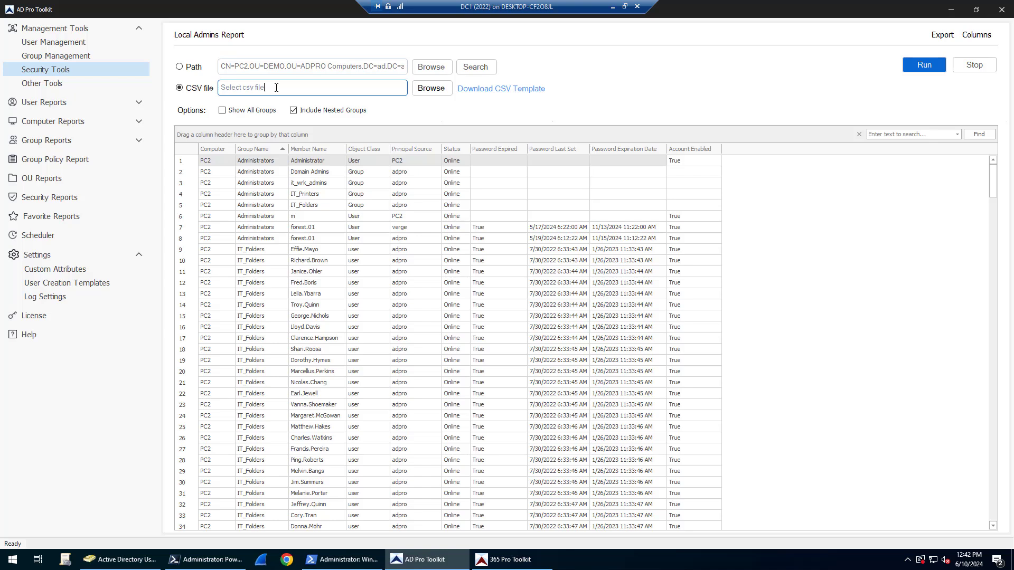
Add a new scheduled task of type Local Admins Report named 'Local Admins Report'
left_click(32, 237)
left_click(201, 62)
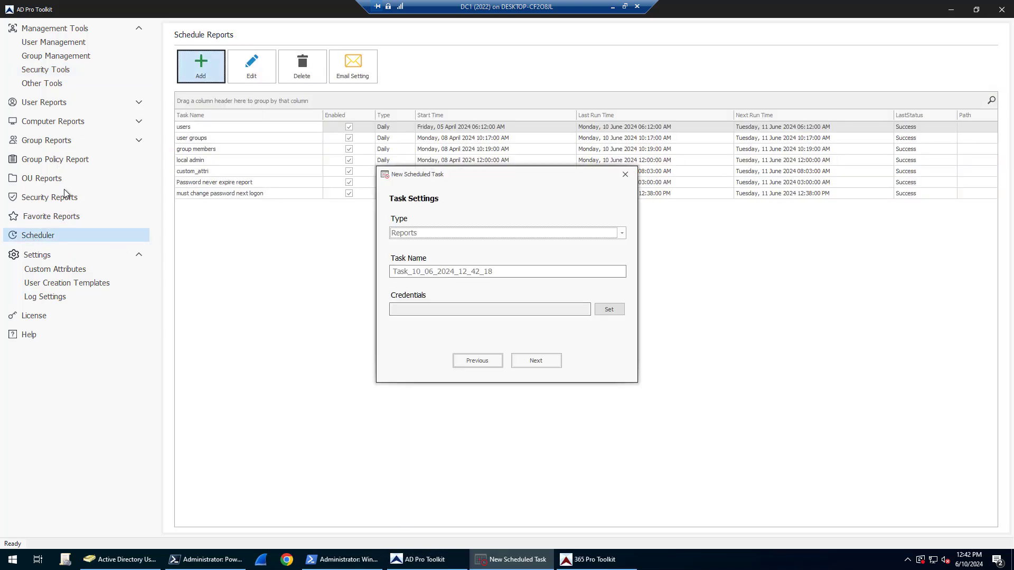
left_click(623, 233)
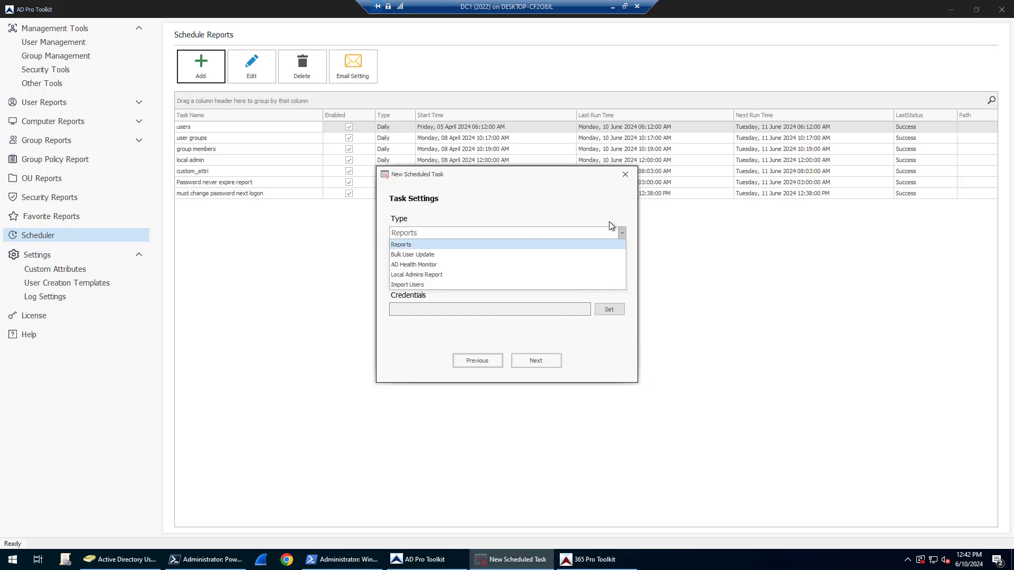
left_click(453, 271)
left_click_drag(514, 273, 340, 273)
type("Local Ad")
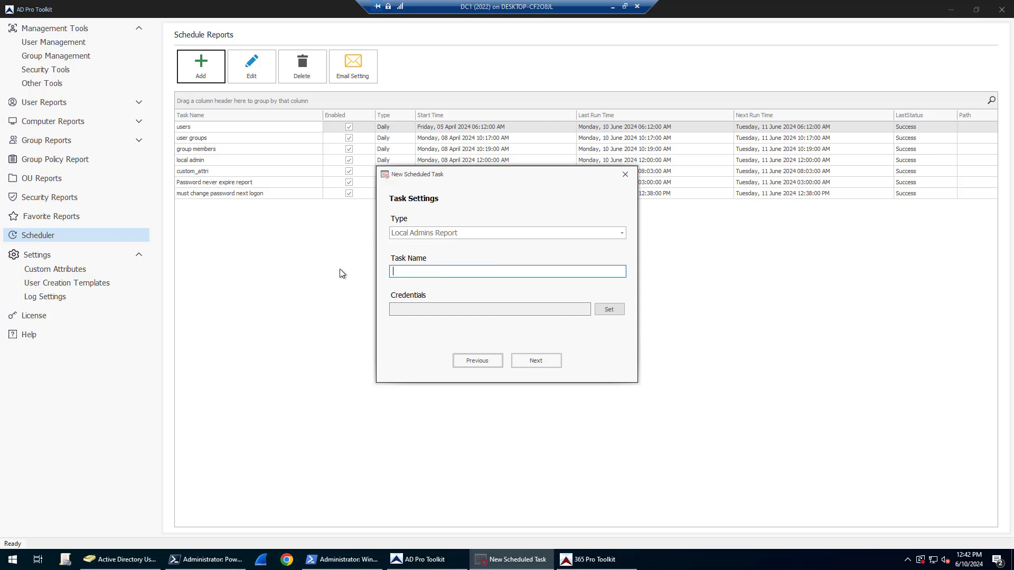
type("mins Report")
Set the task's run-as credentials with the domain username and password, then continue
left_click(609, 309)
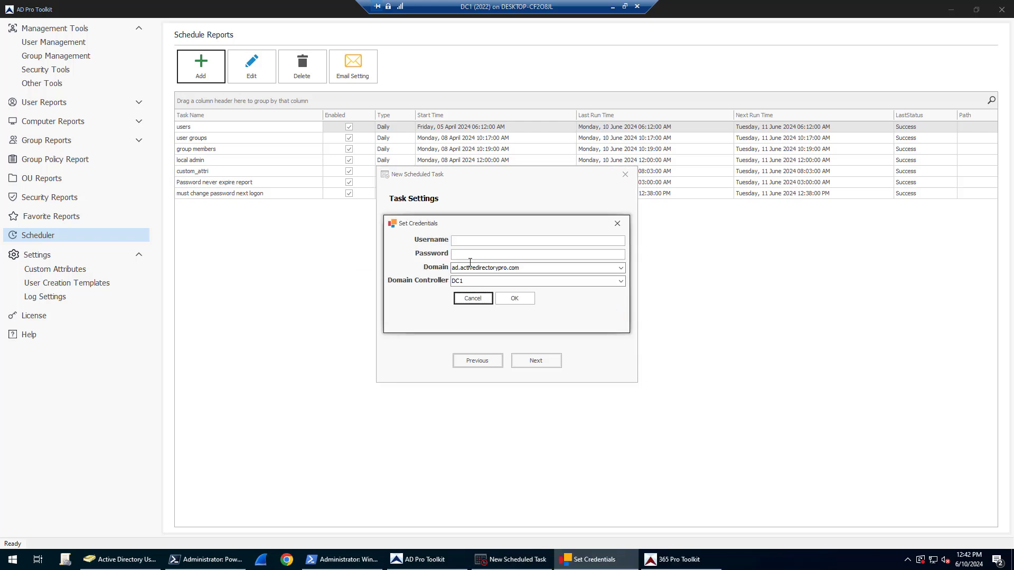
left_click(472, 240)
key("Tab")
type("••••••••••••")
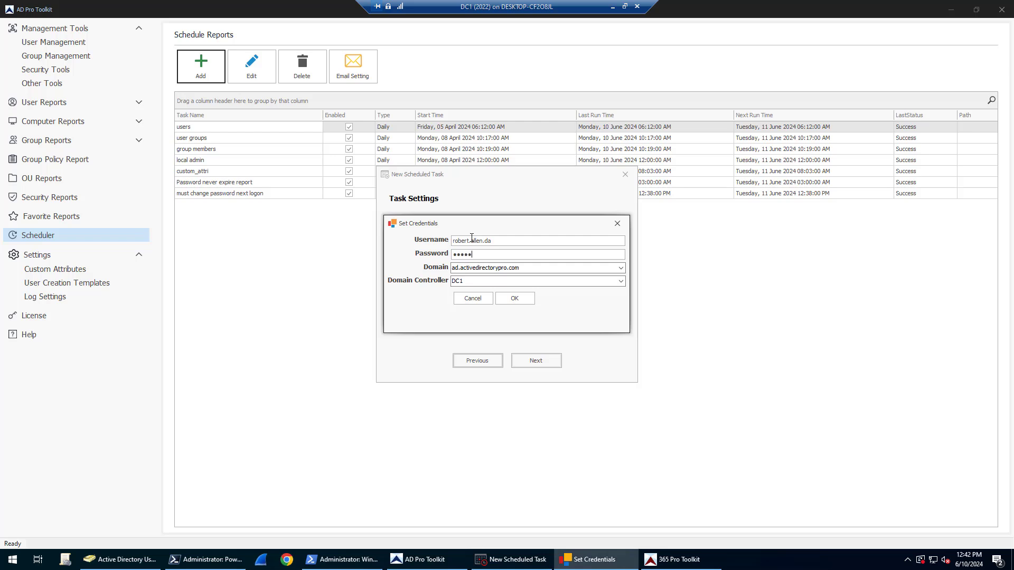
left_click(513, 299)
left_click(538, 361)
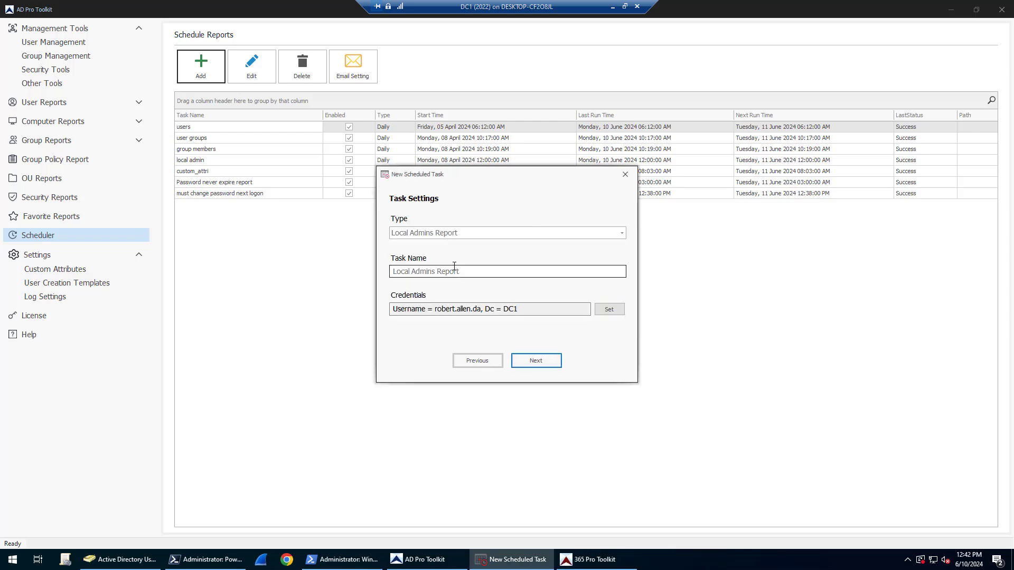
Schedule the task to run Daily with the start hour set to 9
left_click(536, 362)
left_click(423, 255)
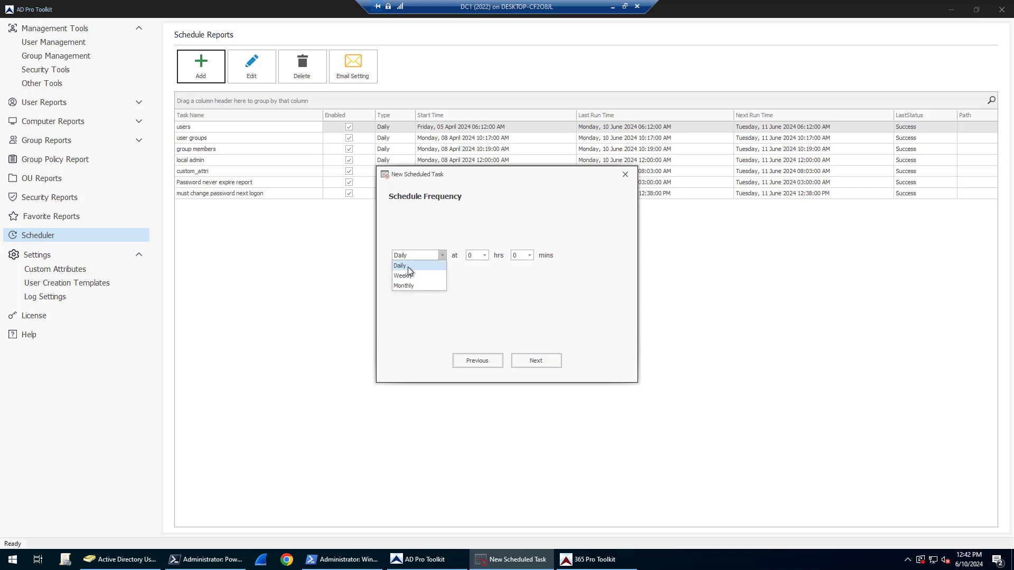
left_click(484, 255)
left_click(484, 256)
left_click(483, 326)
left_click(473, 325)
left_click(484, 256)
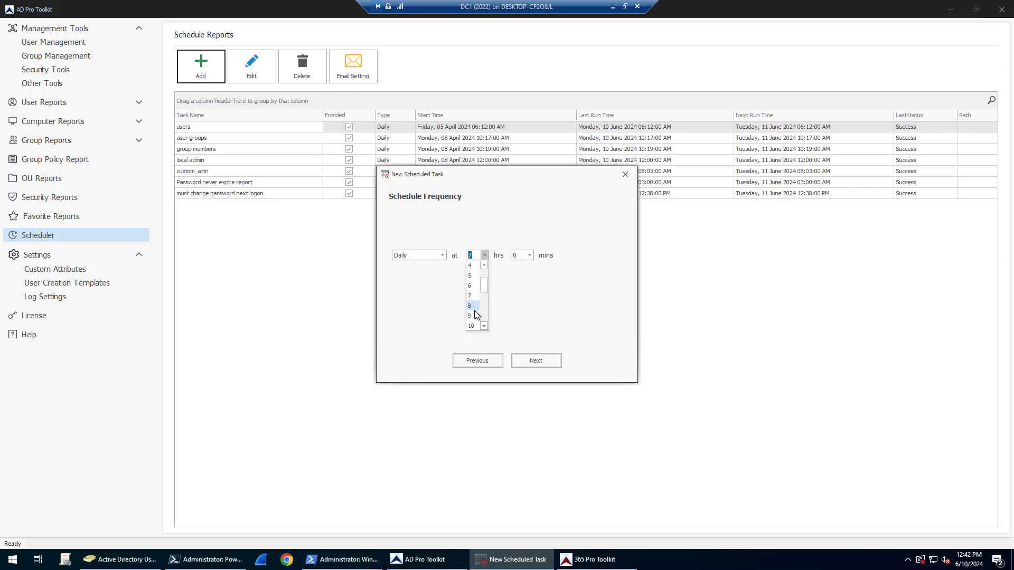
left_click(474, 315)
left_click(535, 362)
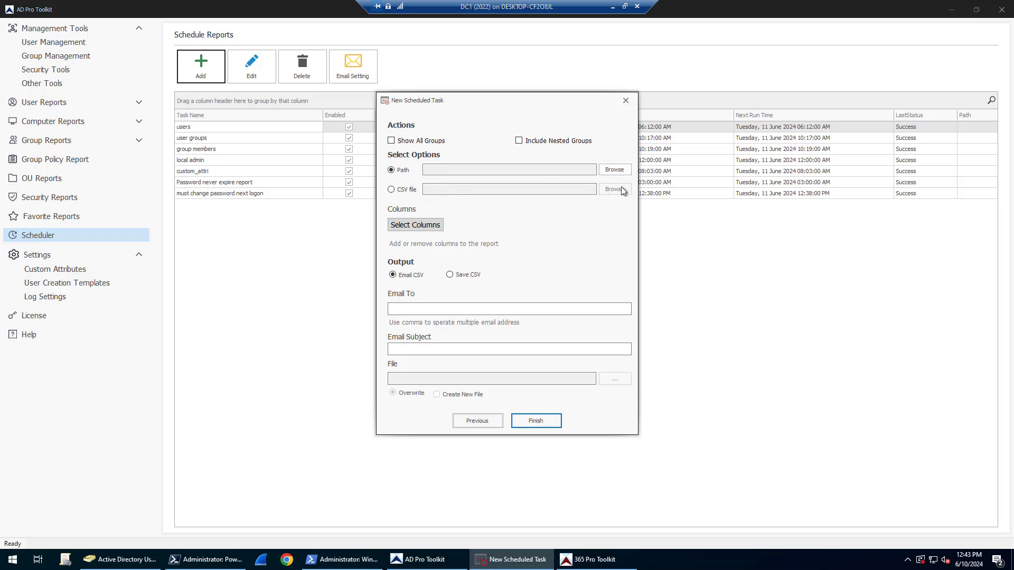
Email the CSV to the recipient address with subject 'local admin report' and finish the task
left_click(418, 227)
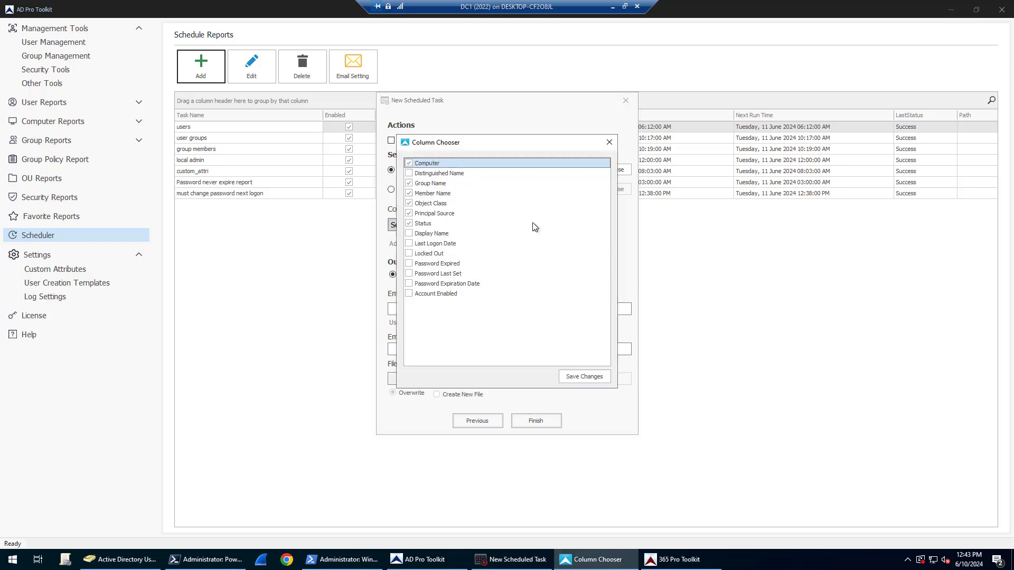
left_click(611, 141)
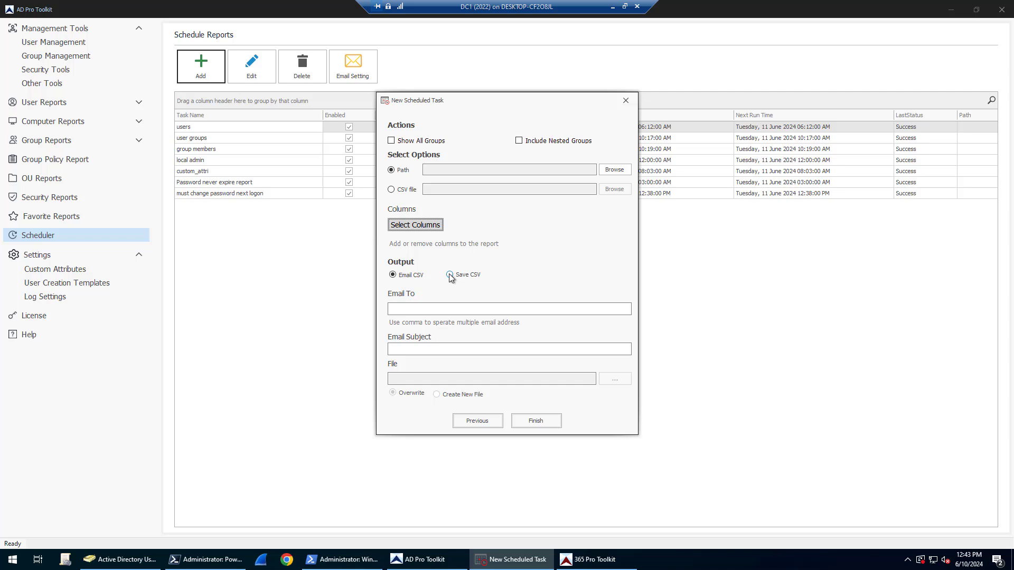
left_click(428, 309)
left_click(416, 348)
type("local ")
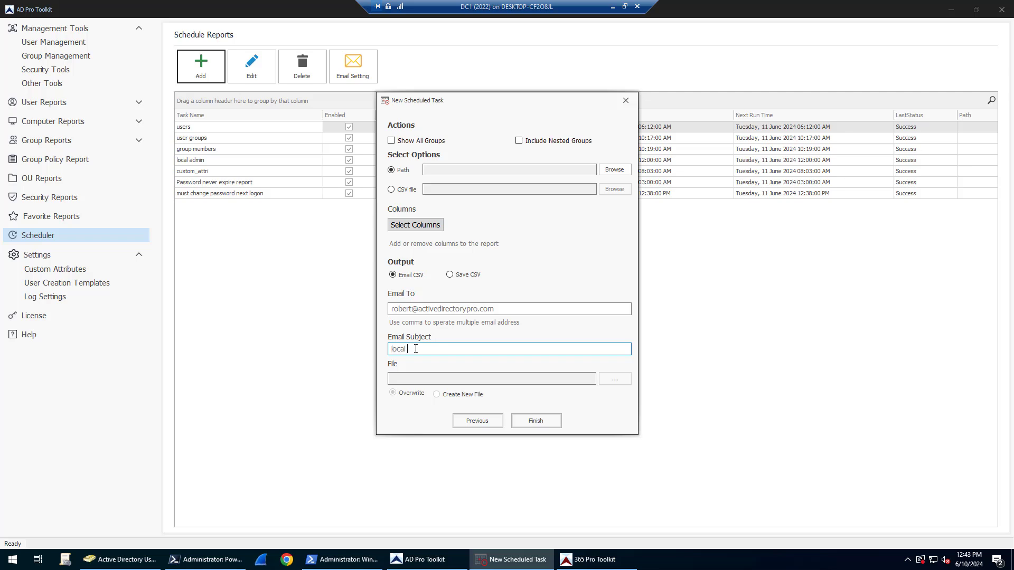
type("admin report")
left_click(536, 420)
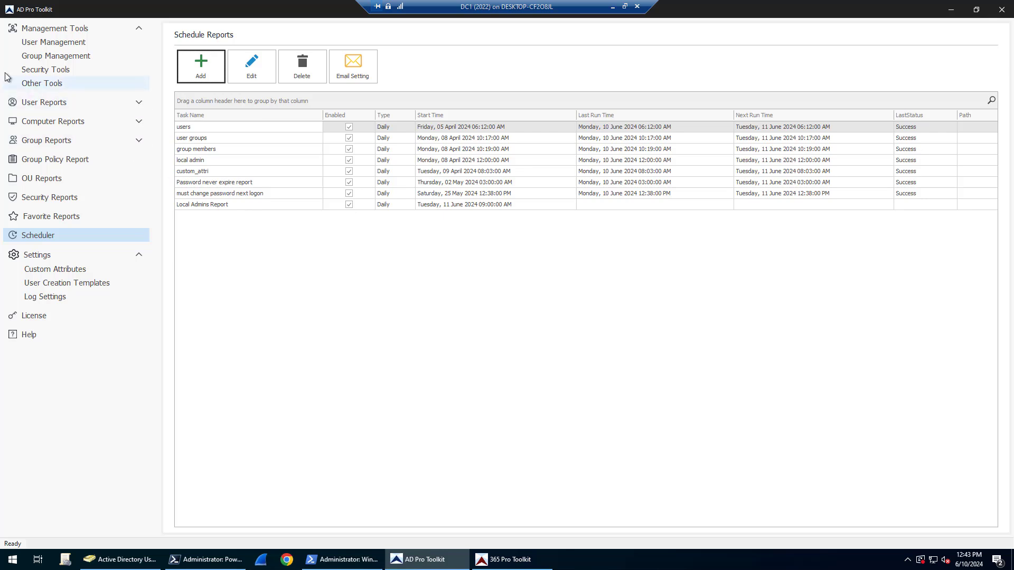
Go to Security Tools, open the Local Admins Report, then return to the Security Tools list
left_click(95, 69)
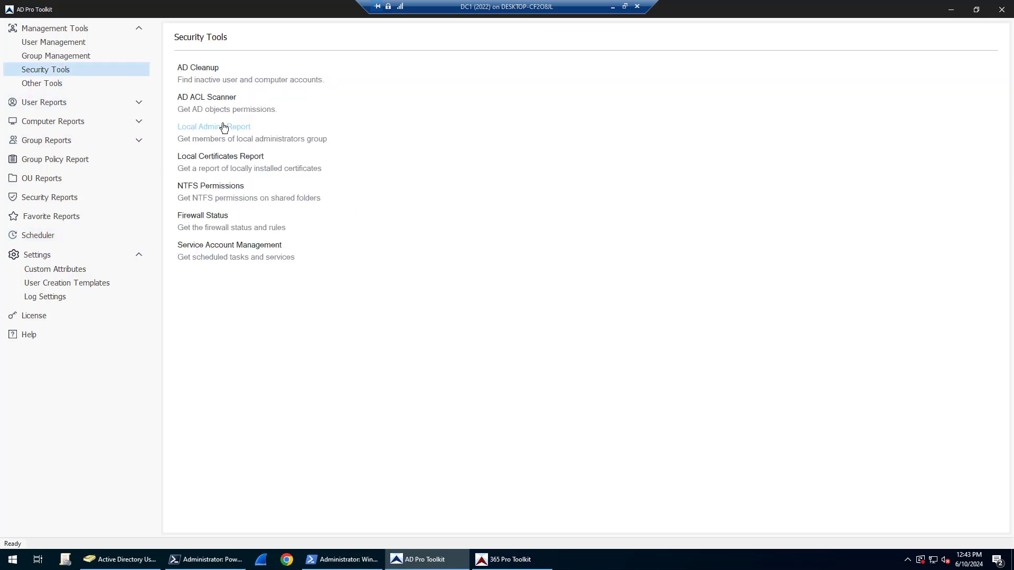
left_click(224, 127)
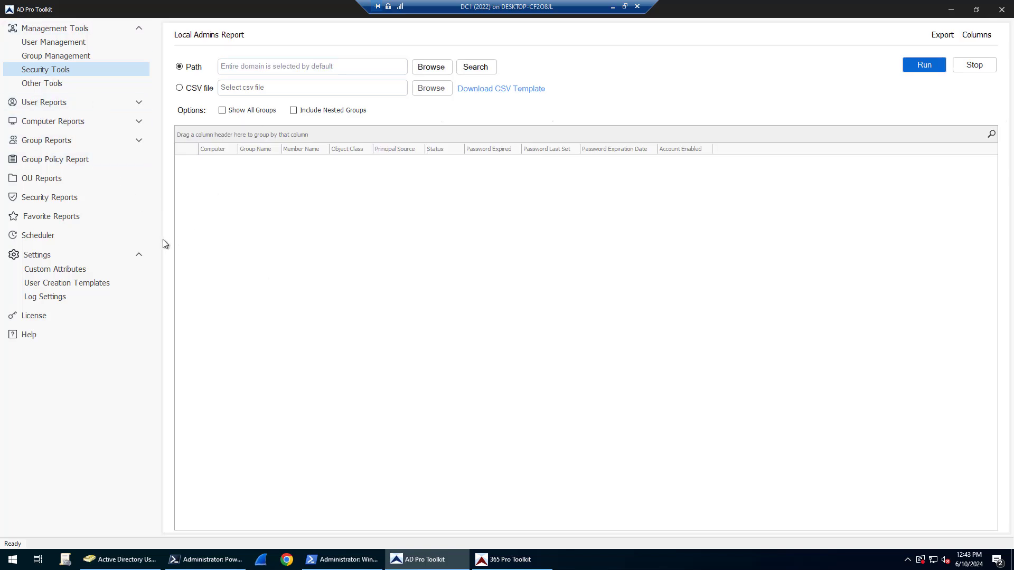
left_click(49, 73)
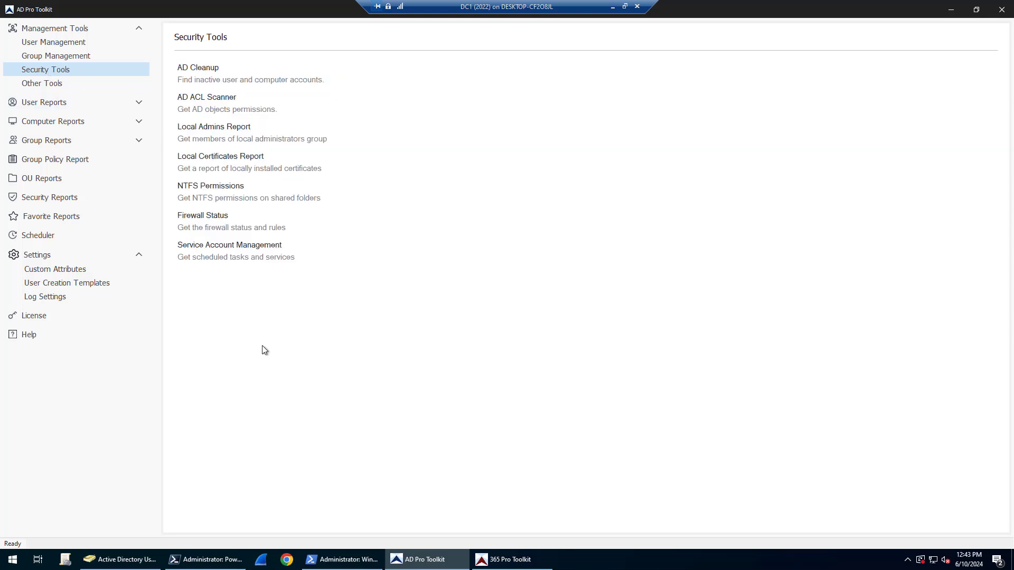